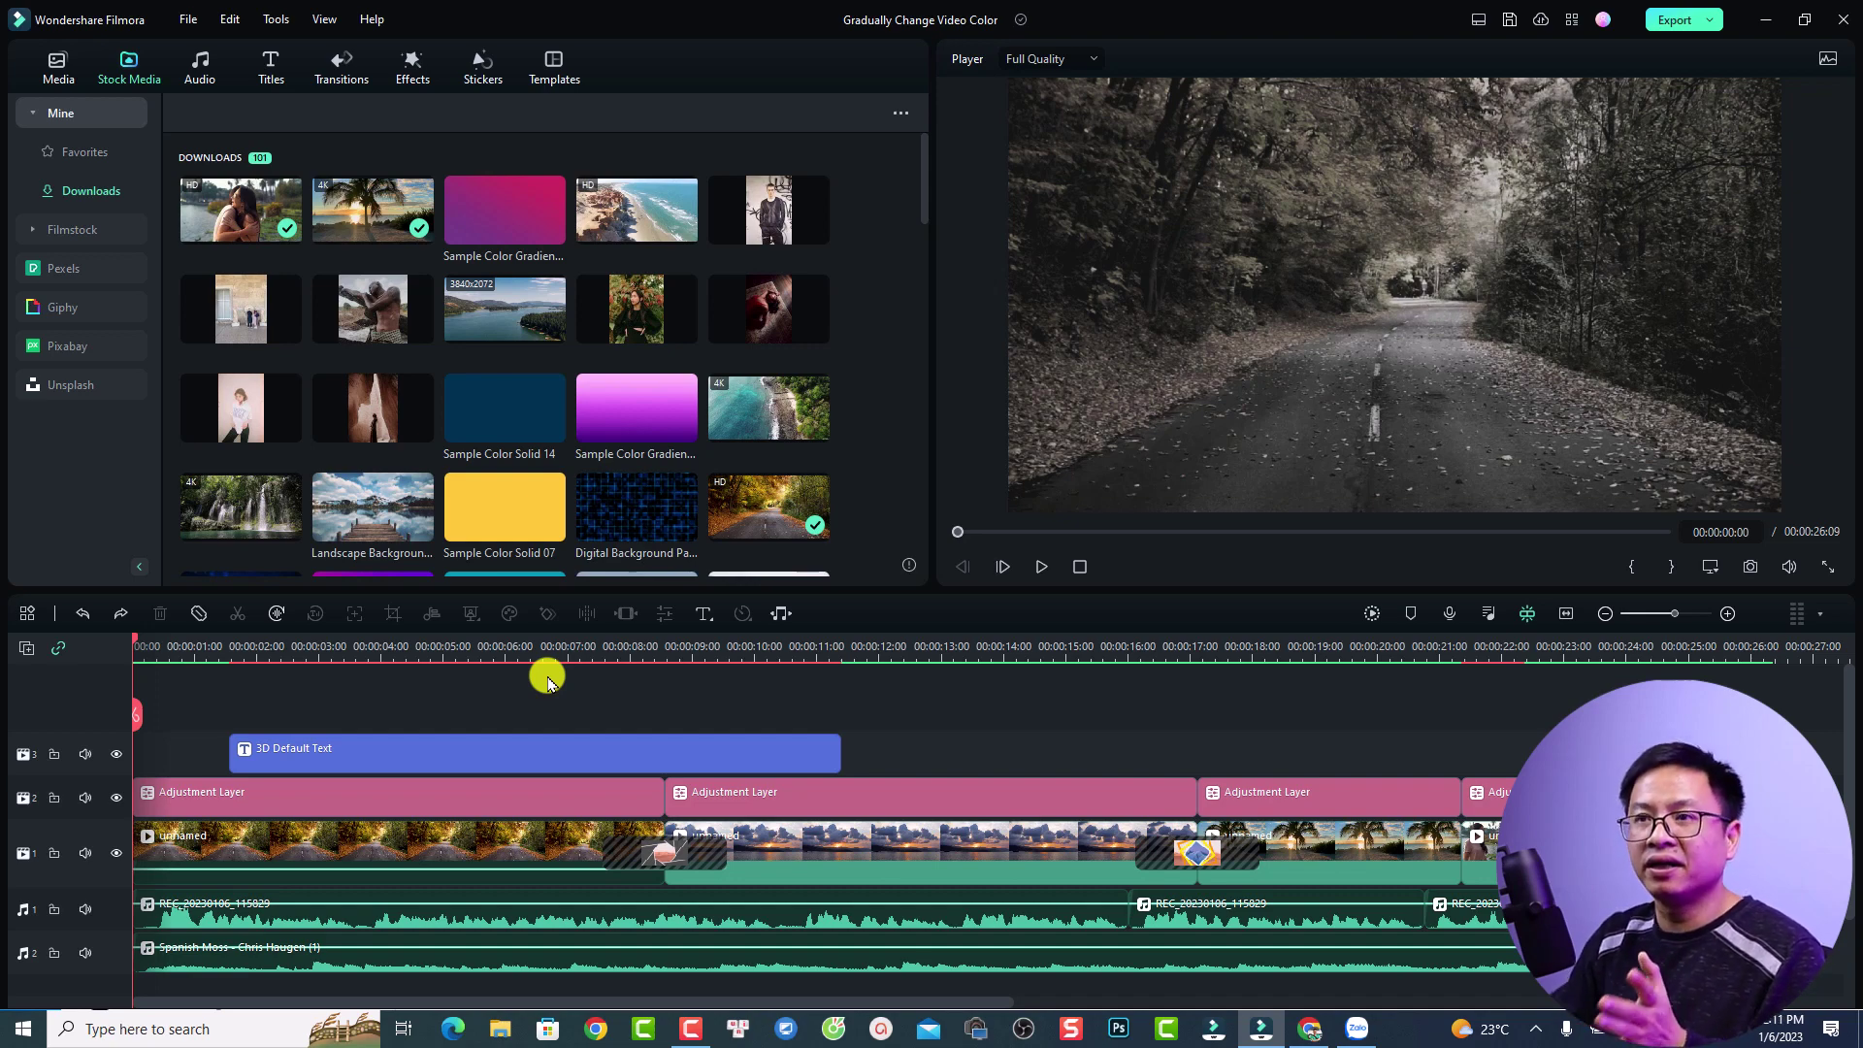
Select every clip on the timeline, including title, adjustment layers, video and audio, with Ctrl+A.
key(ctrl+a)
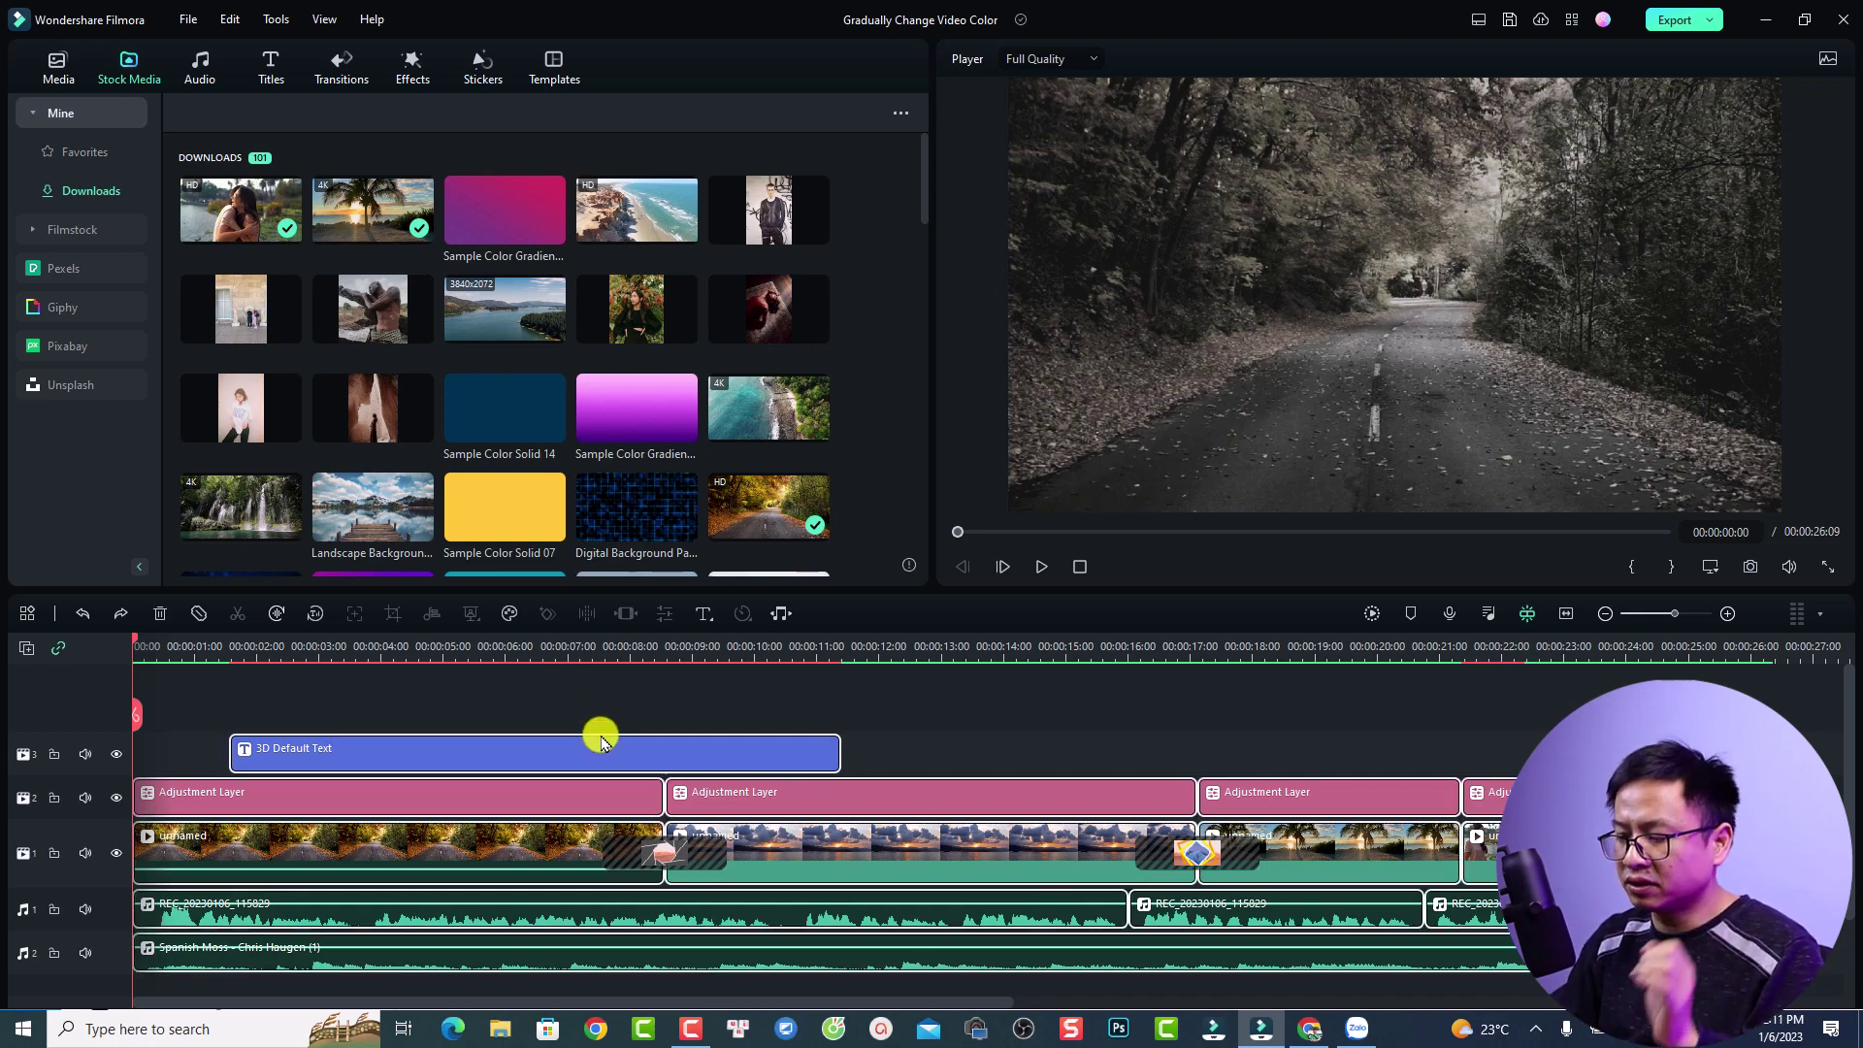
Delete all clips and place the stock clip of two women by the lake on video track 1.
key(Delete)
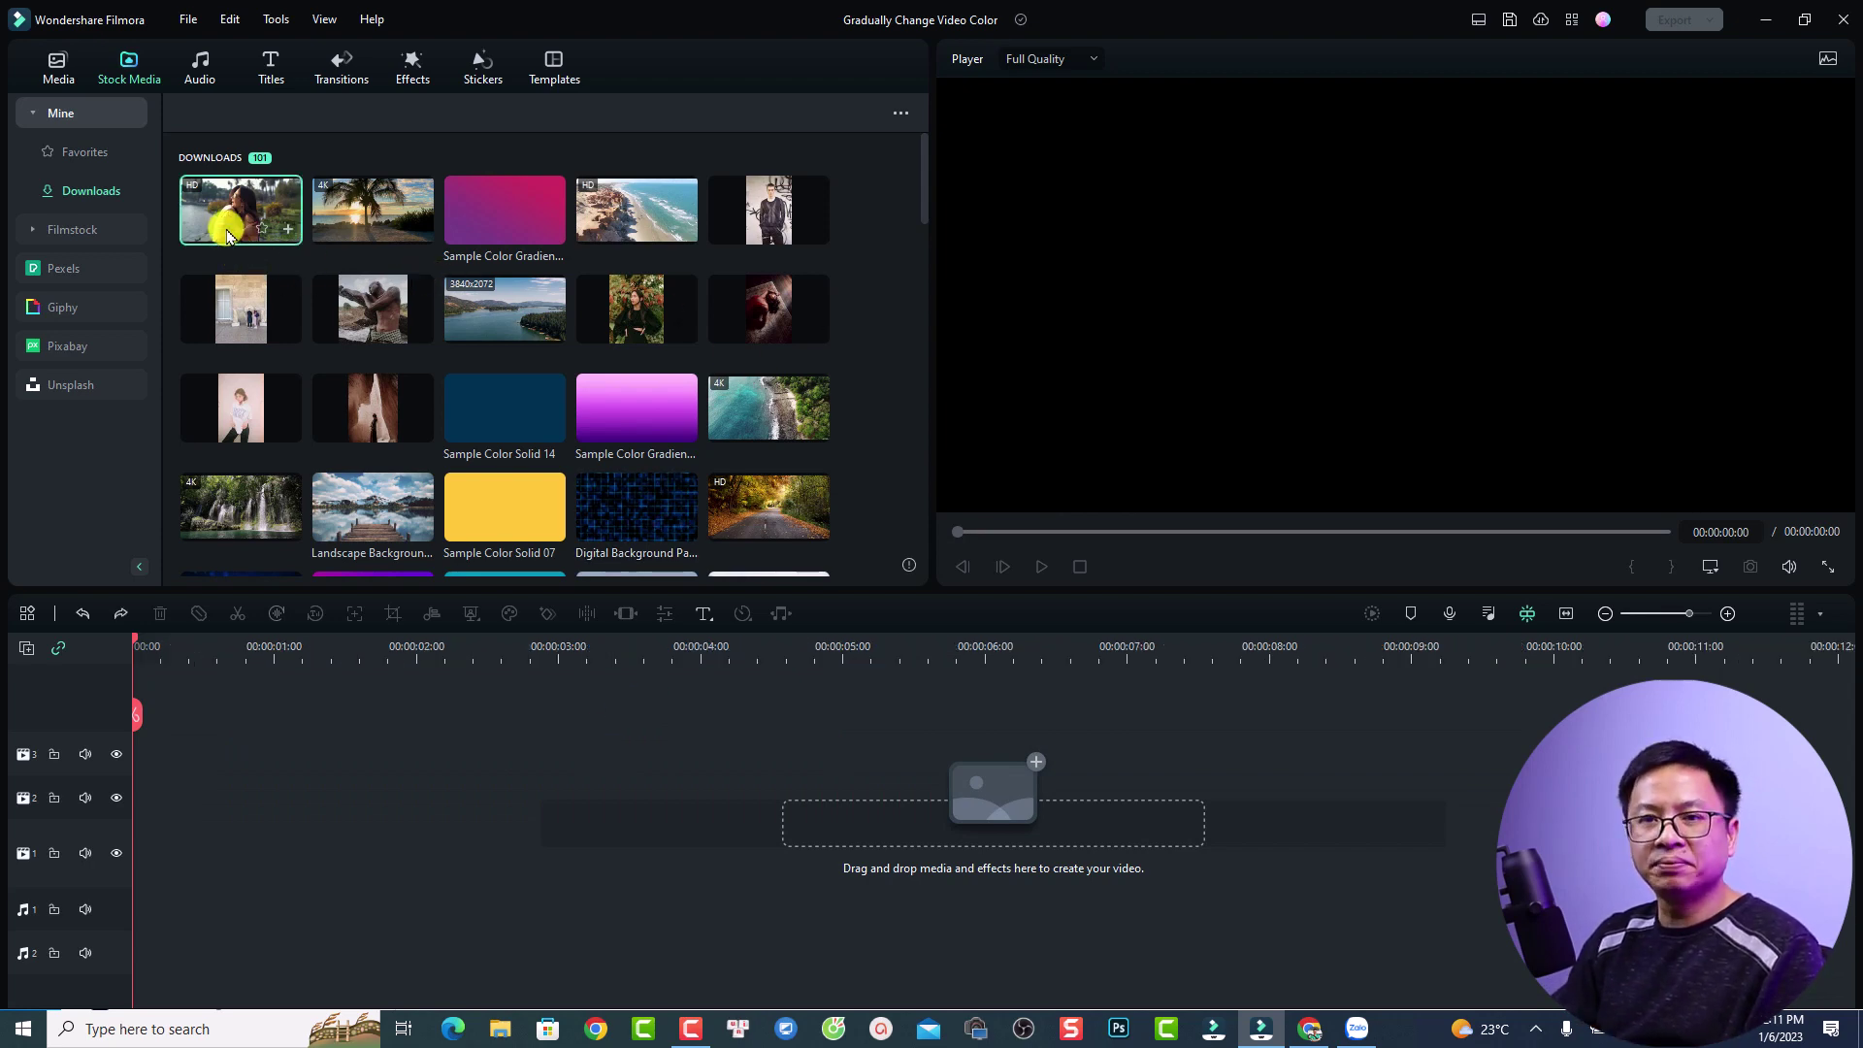
drag(227, 236, 262, 832)
click(658, 776)
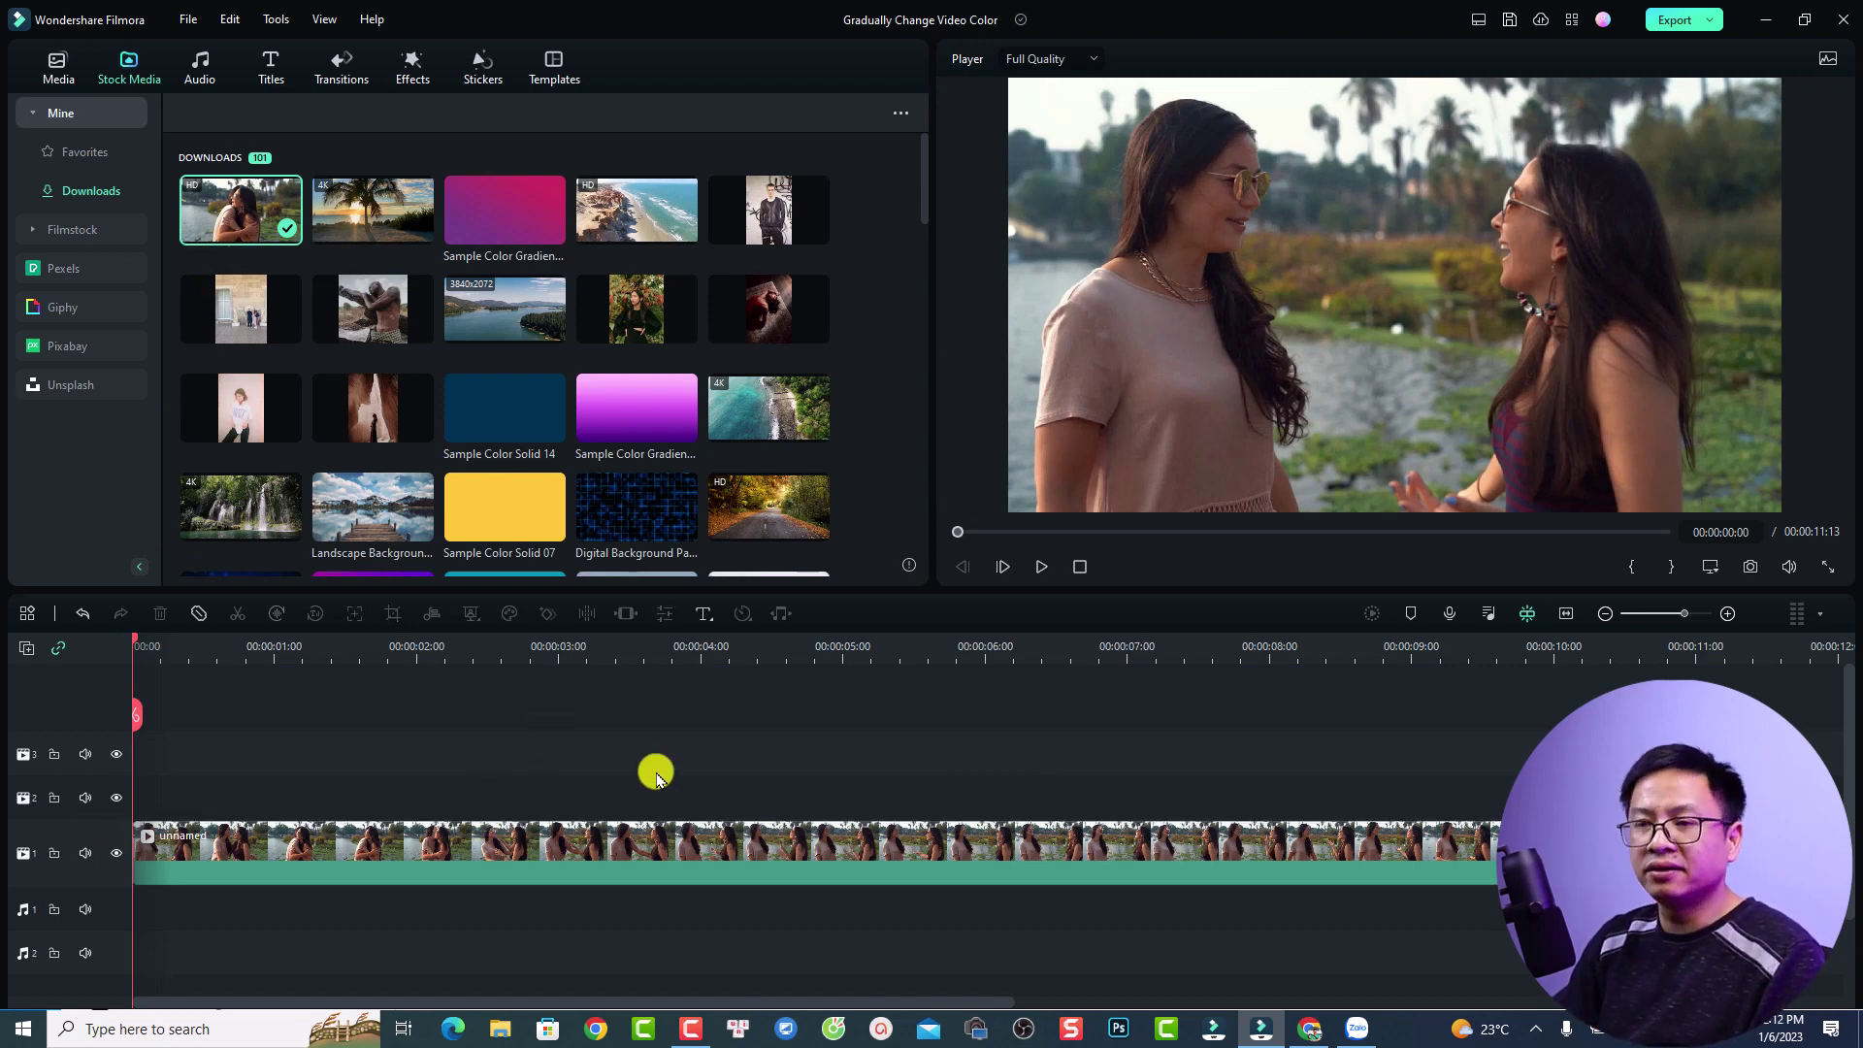
Place an Adjustment Layer preset above the lake clip, extended to the clip's 11:13 end.
click(52, 64)
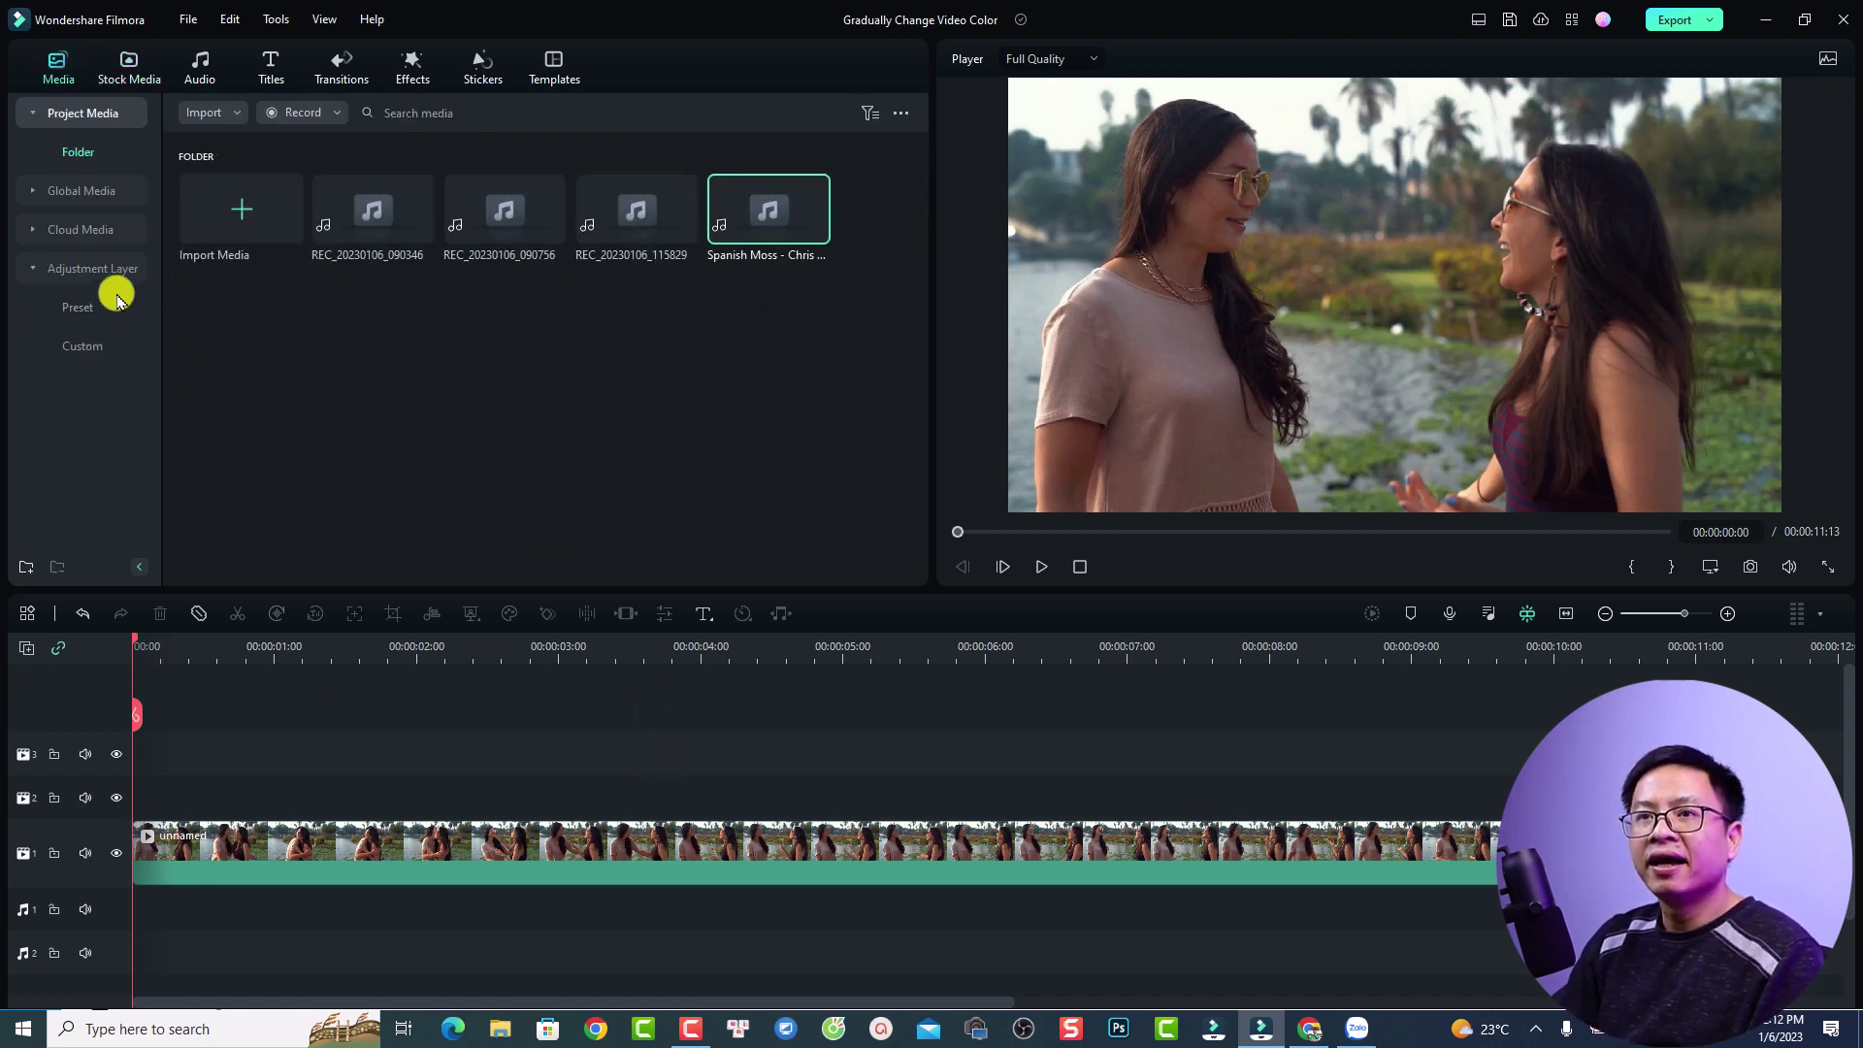
click(68, 269)
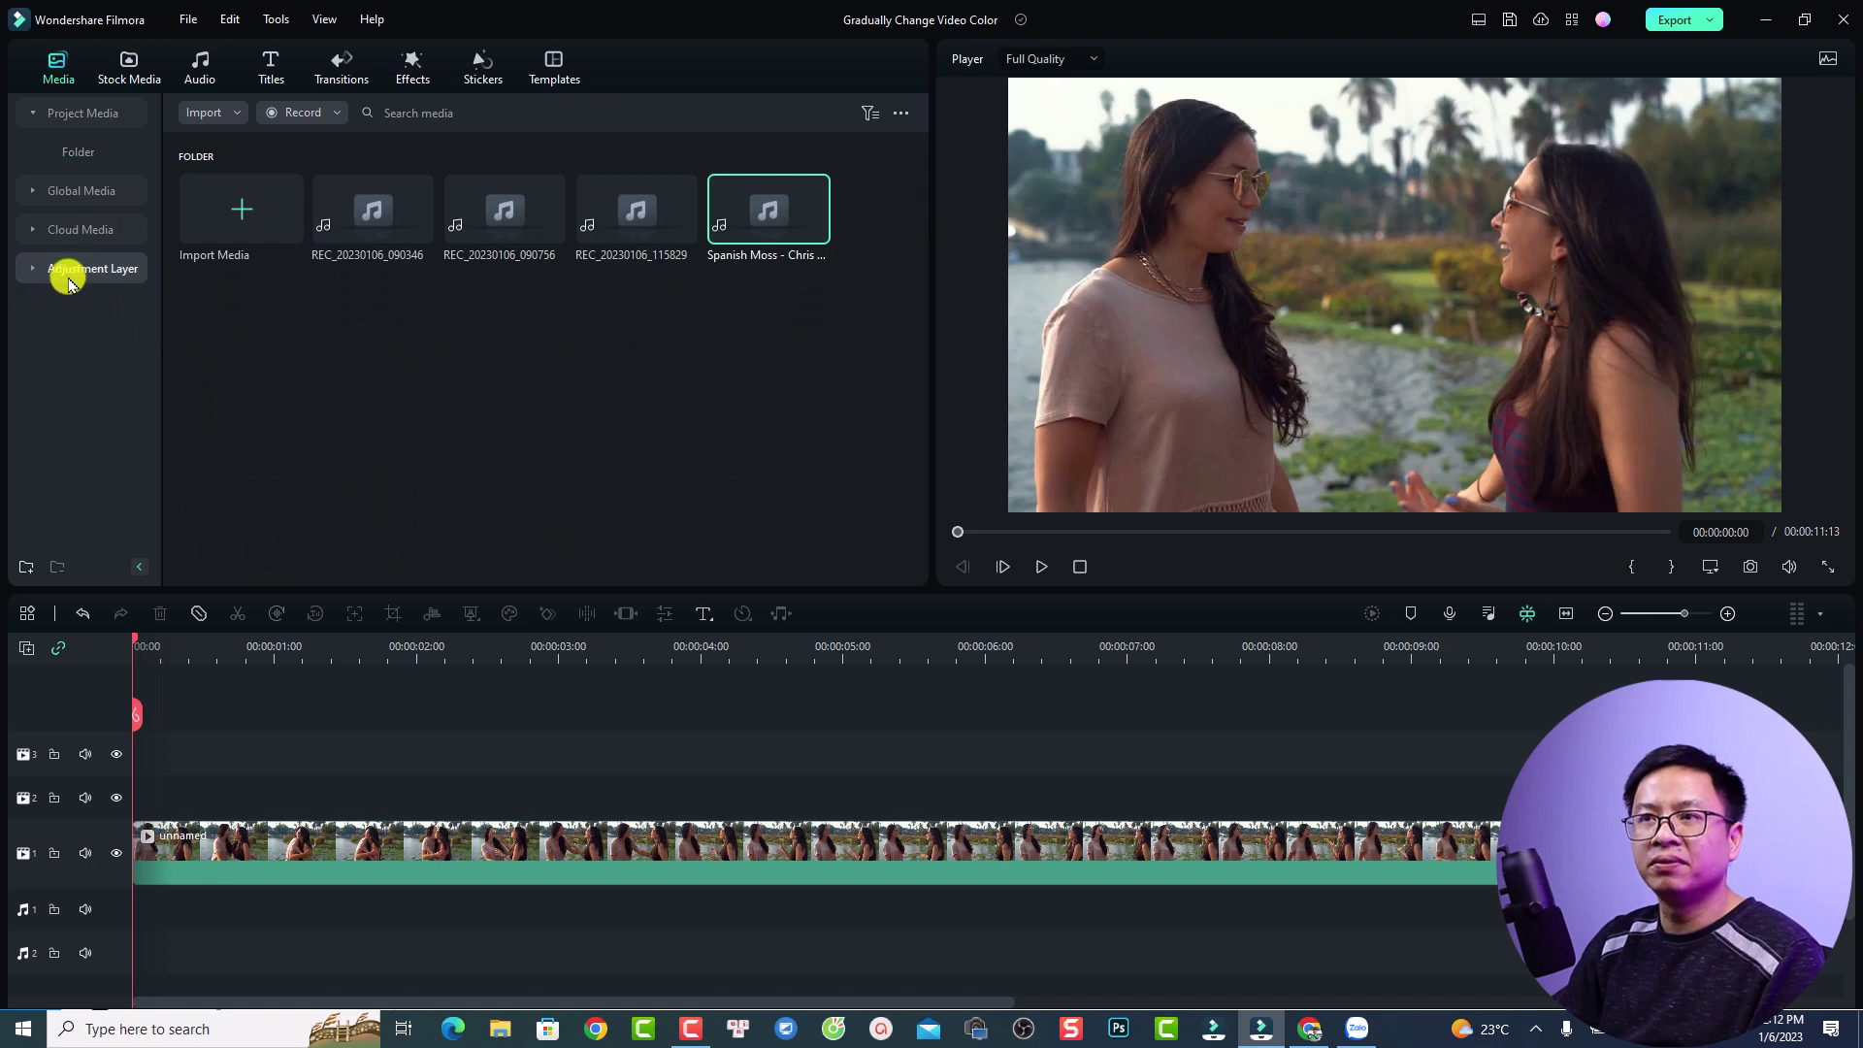
click(37, 264)
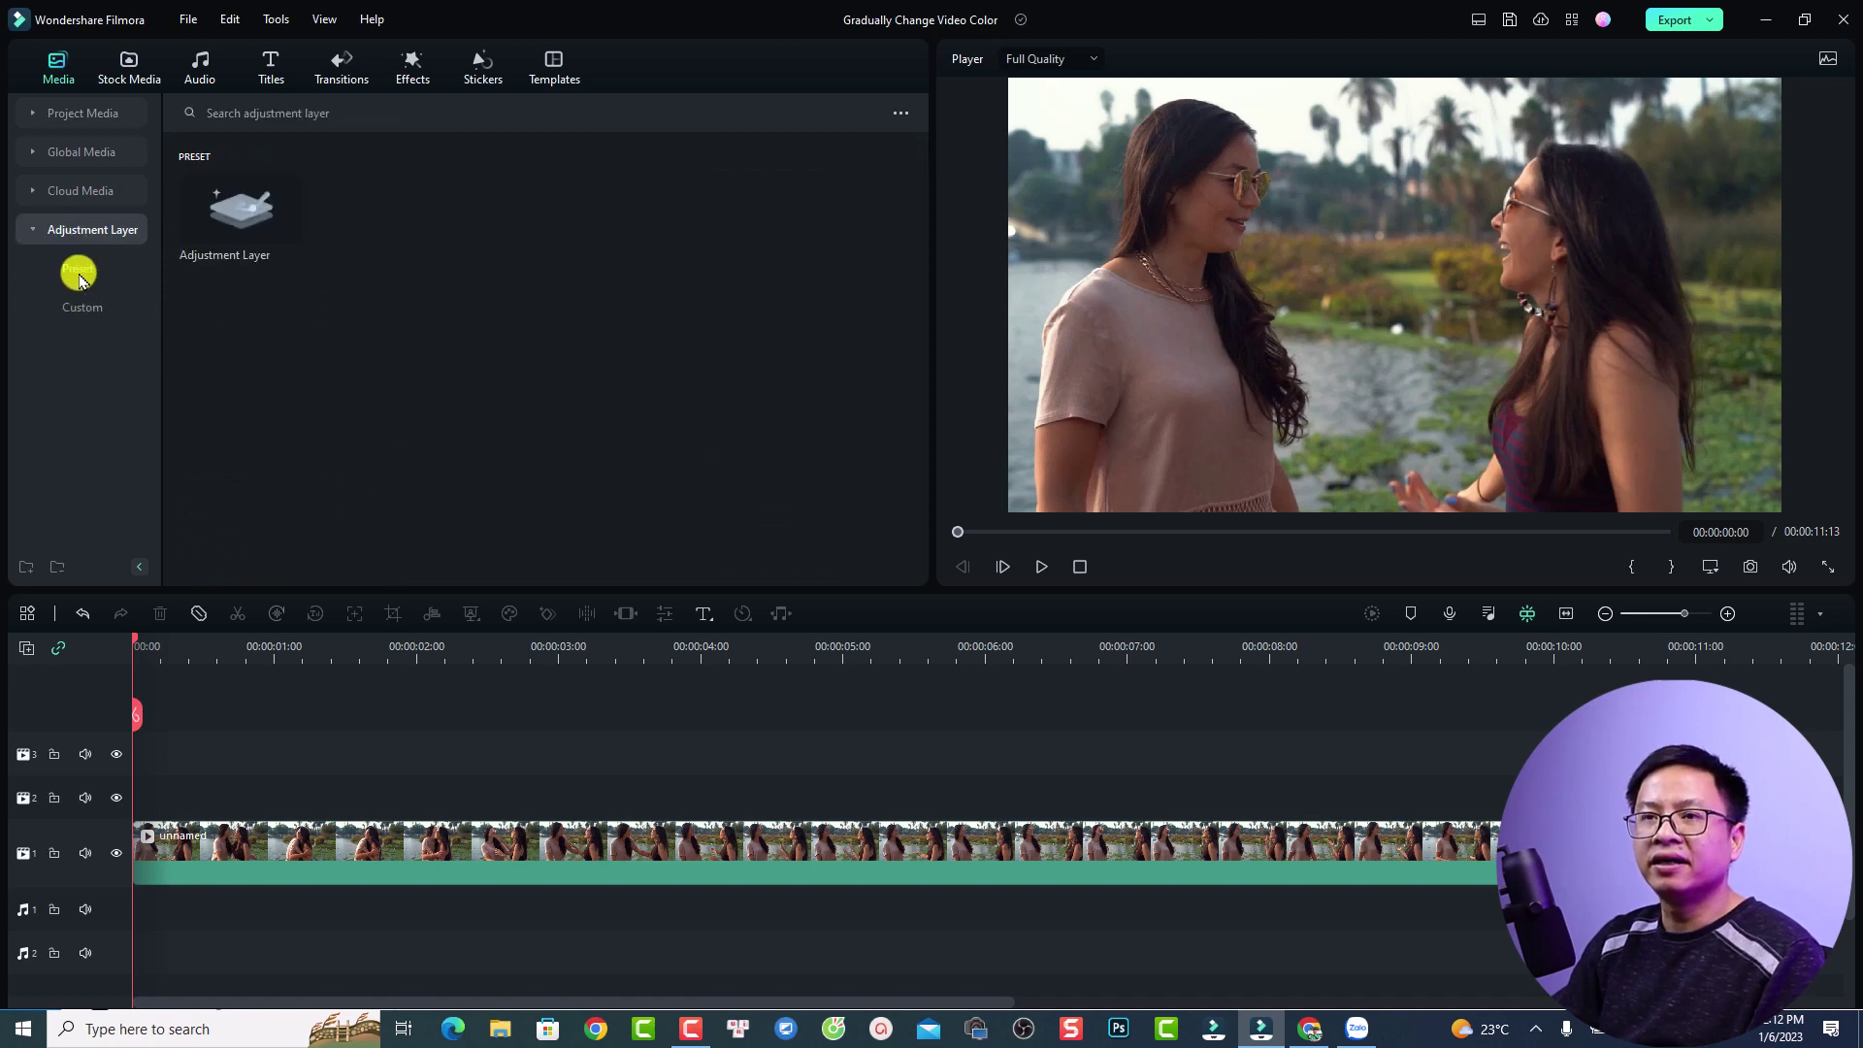
mouse_move(291, 209)
drag(291, 208, 125, 782)
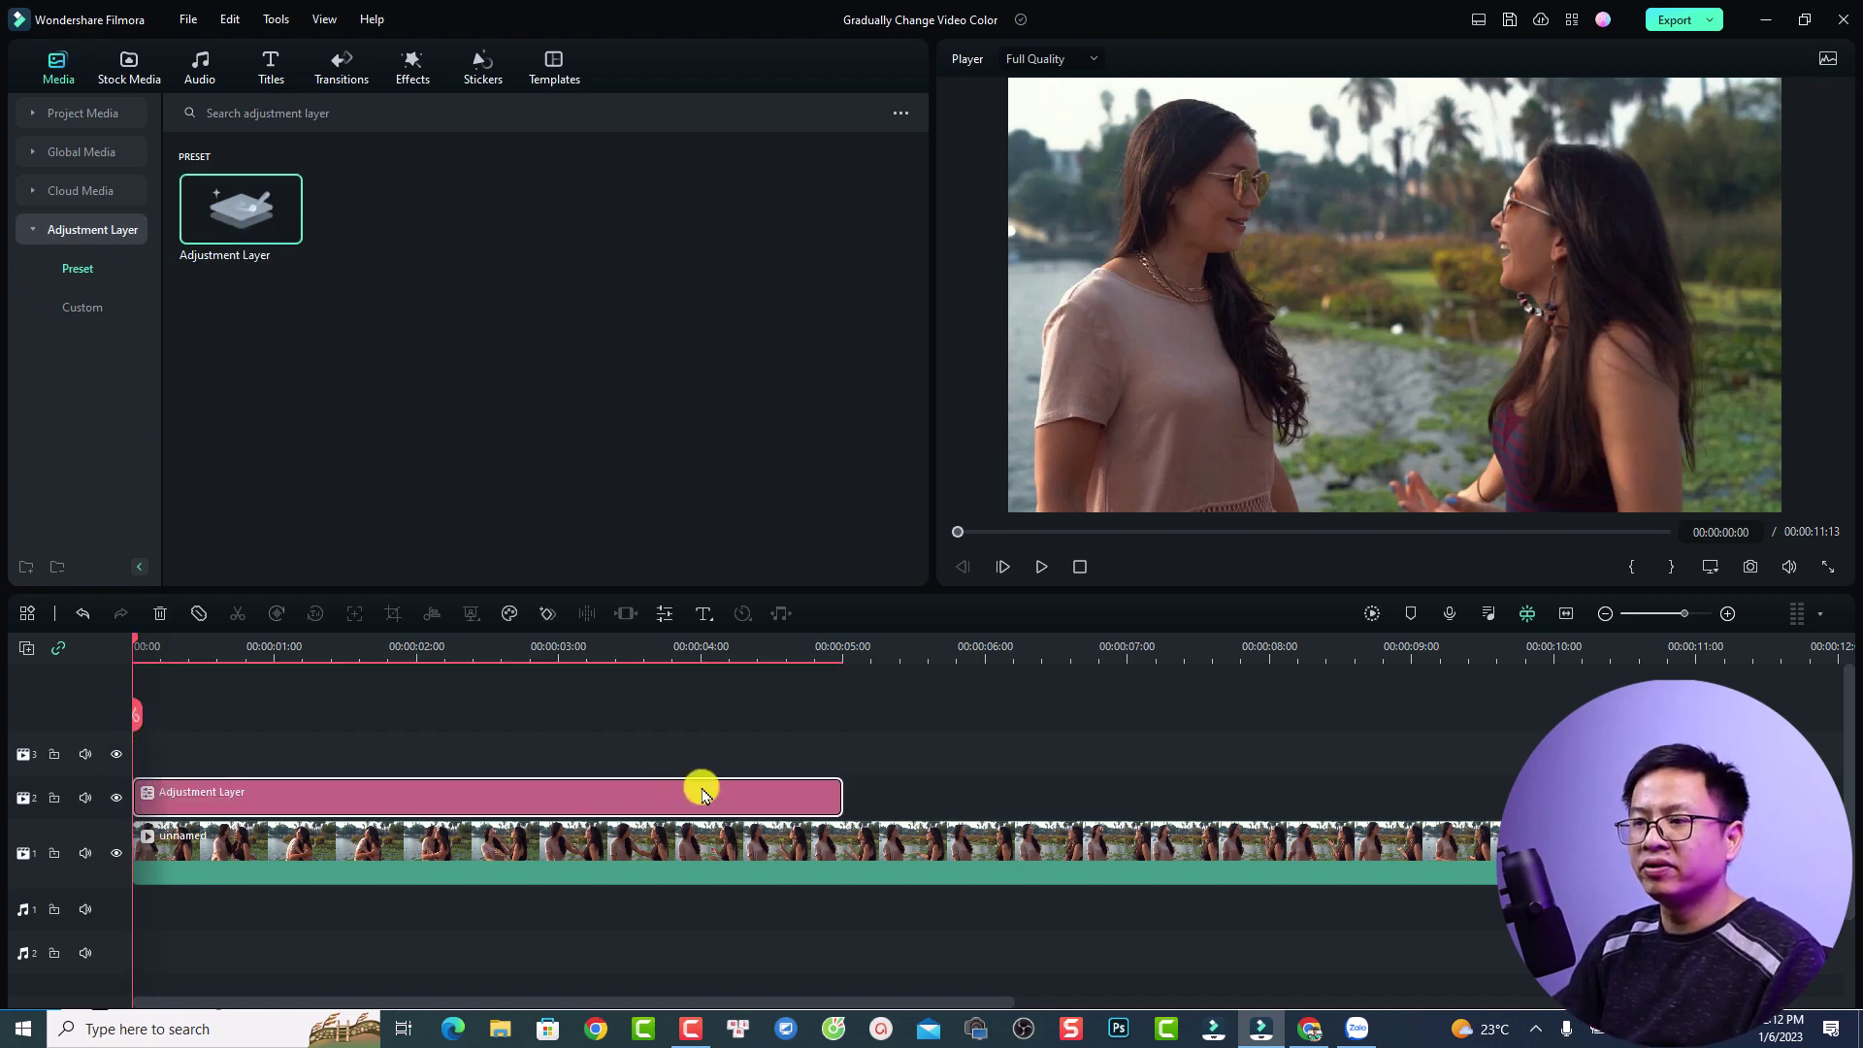
drag(840, 805, 1511, 805)
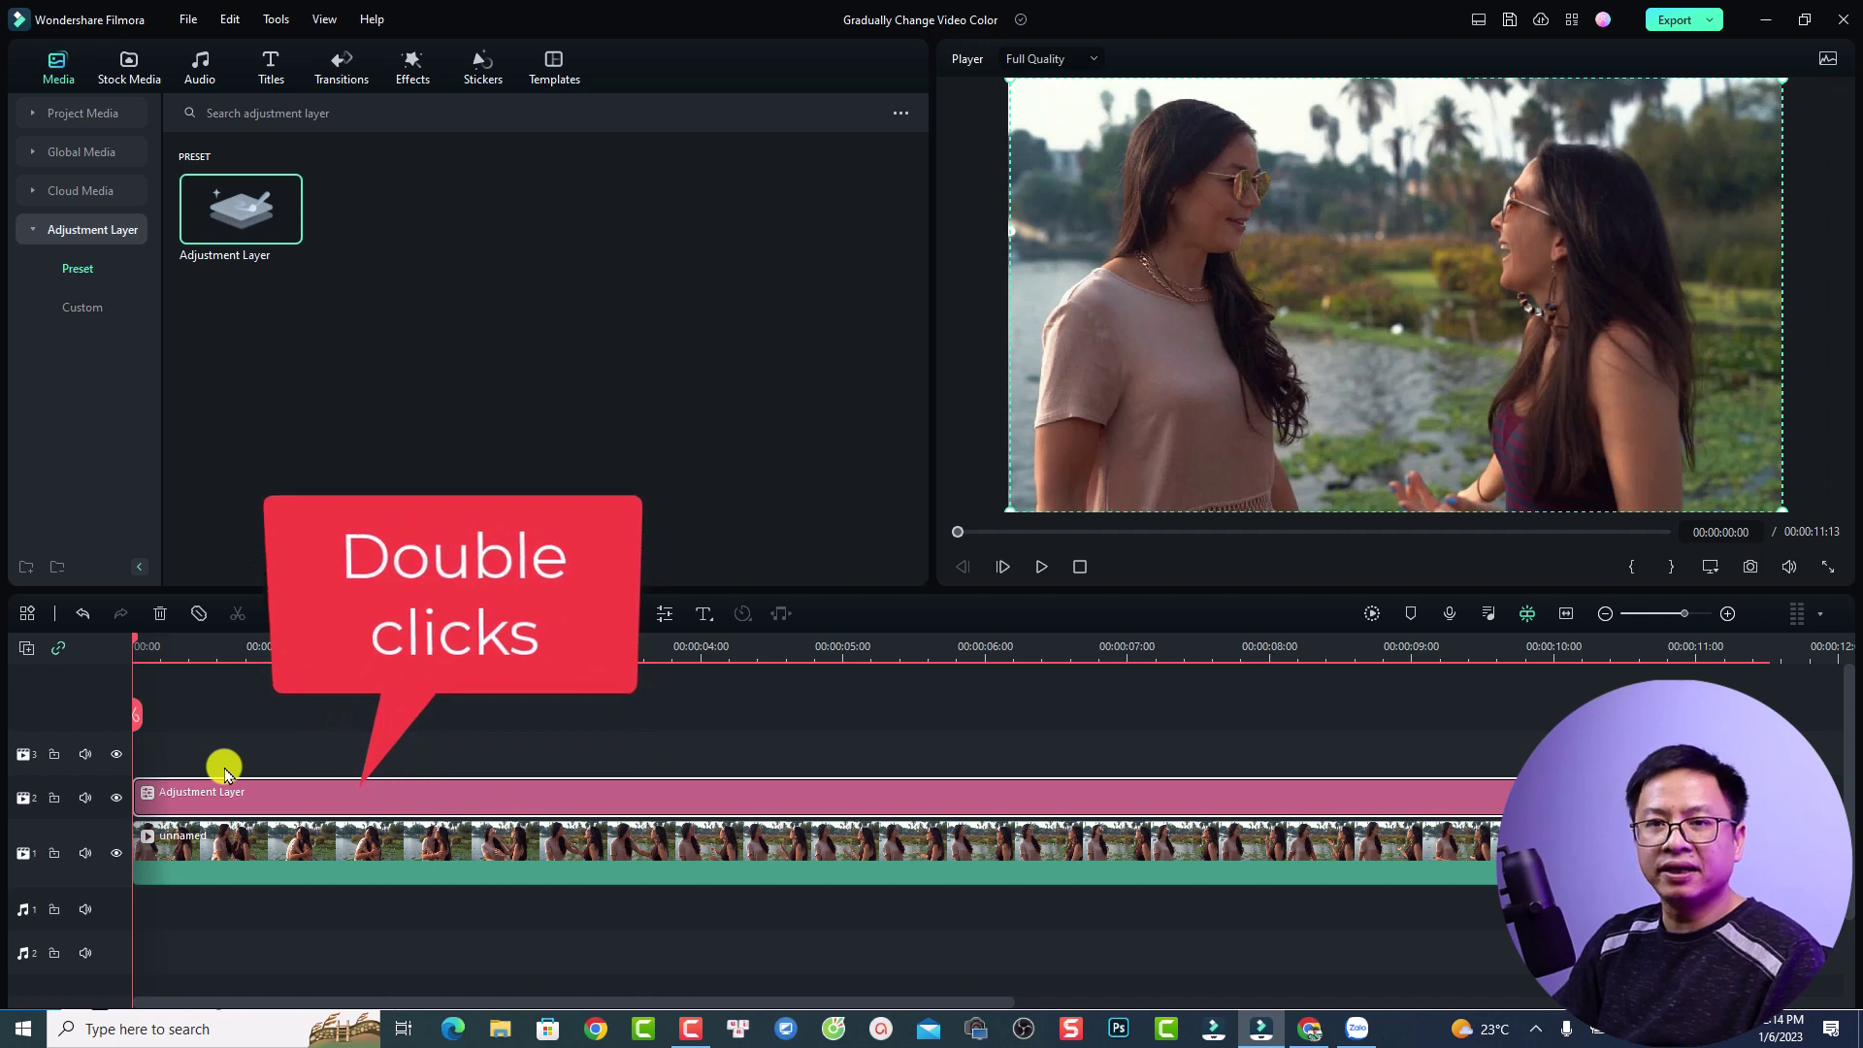
Add a Color > Basic keyframe at the adjustment layer's start: Contrast -81.1, Vibrance -100, Saturation -100.
double_click(177, 796)
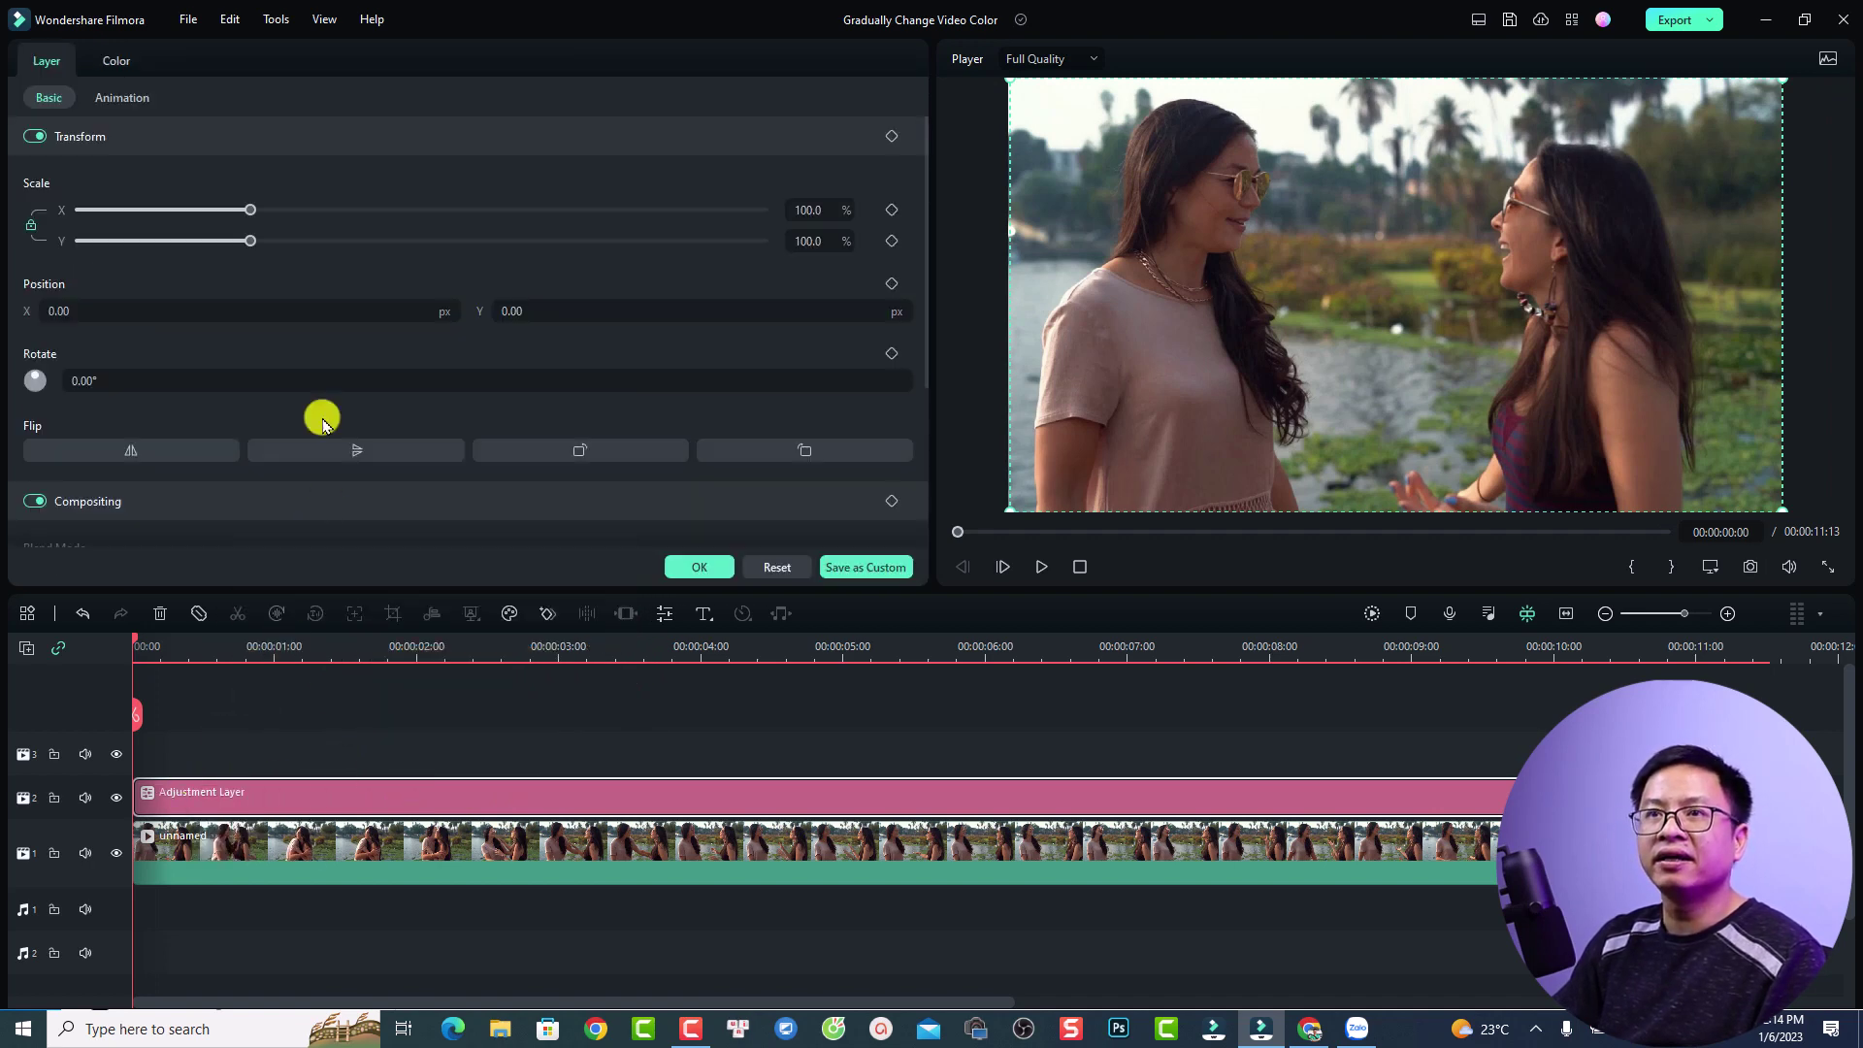
click(111, 63)
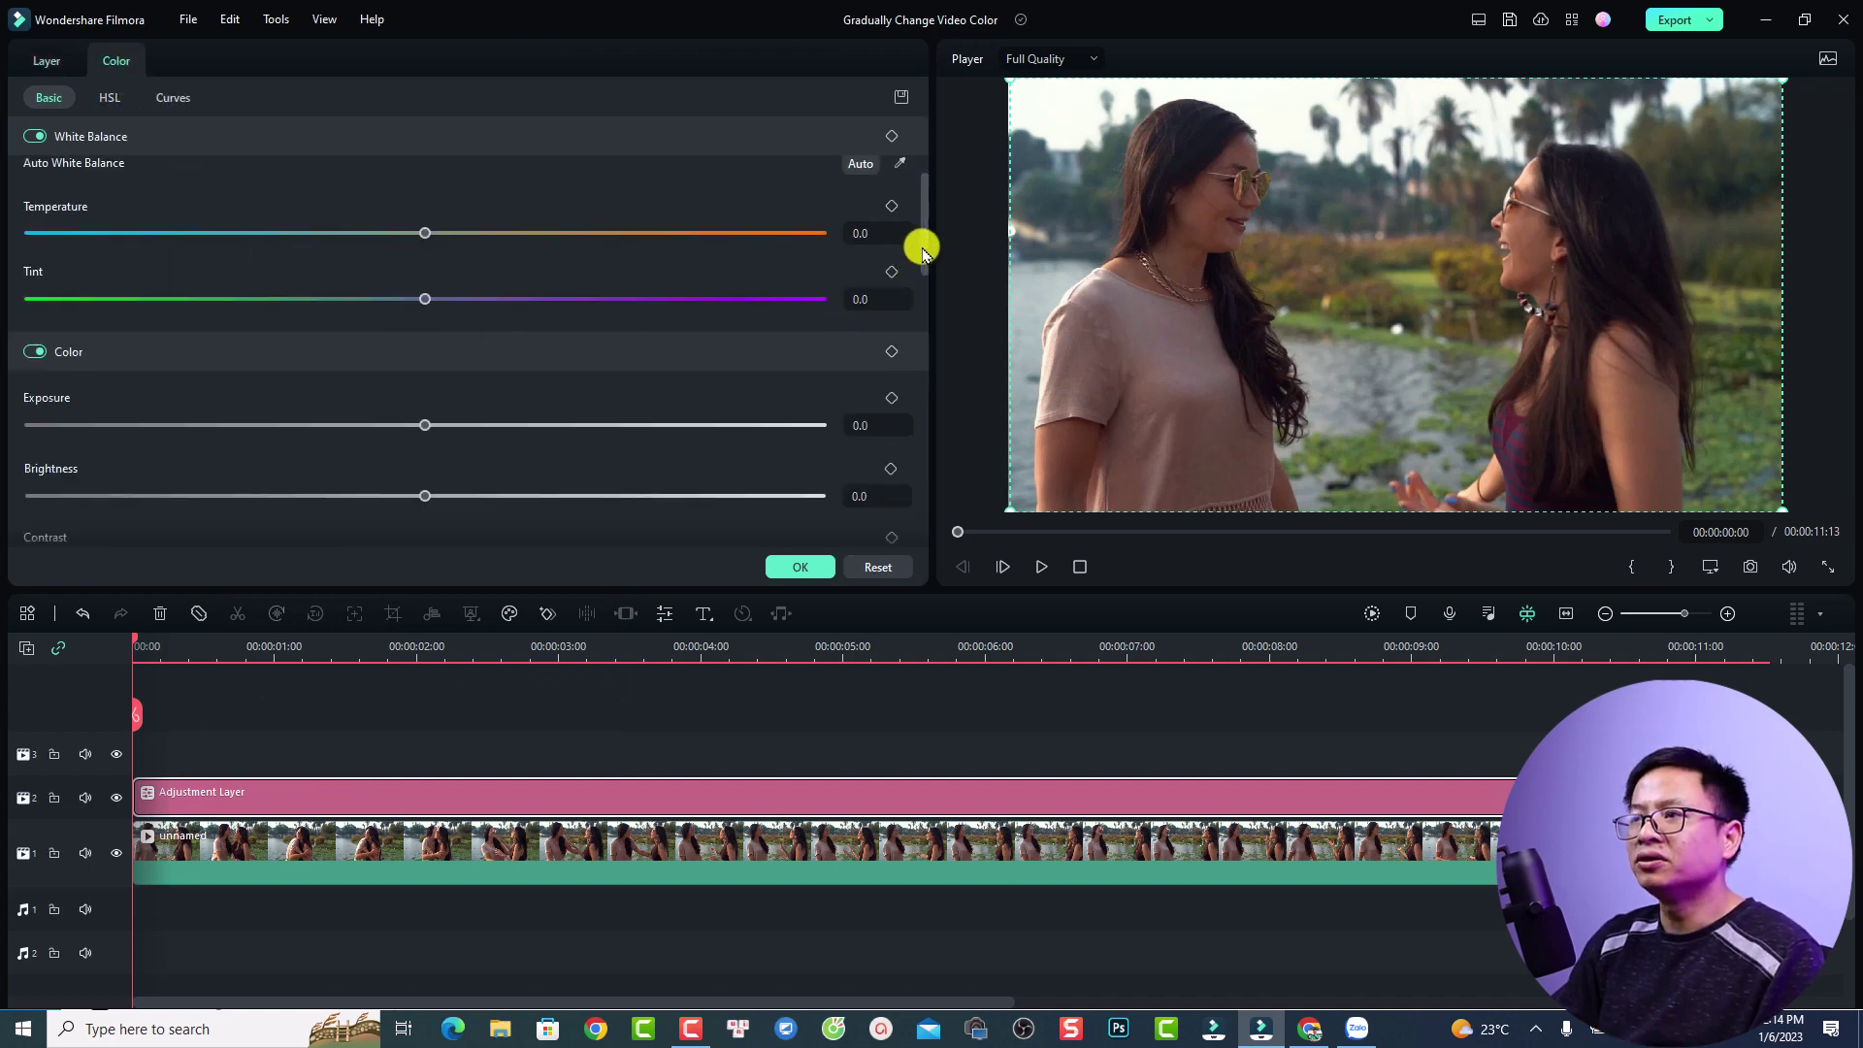
scroll(919, 260, down, 2)
scroll(918, 257, up, 1)
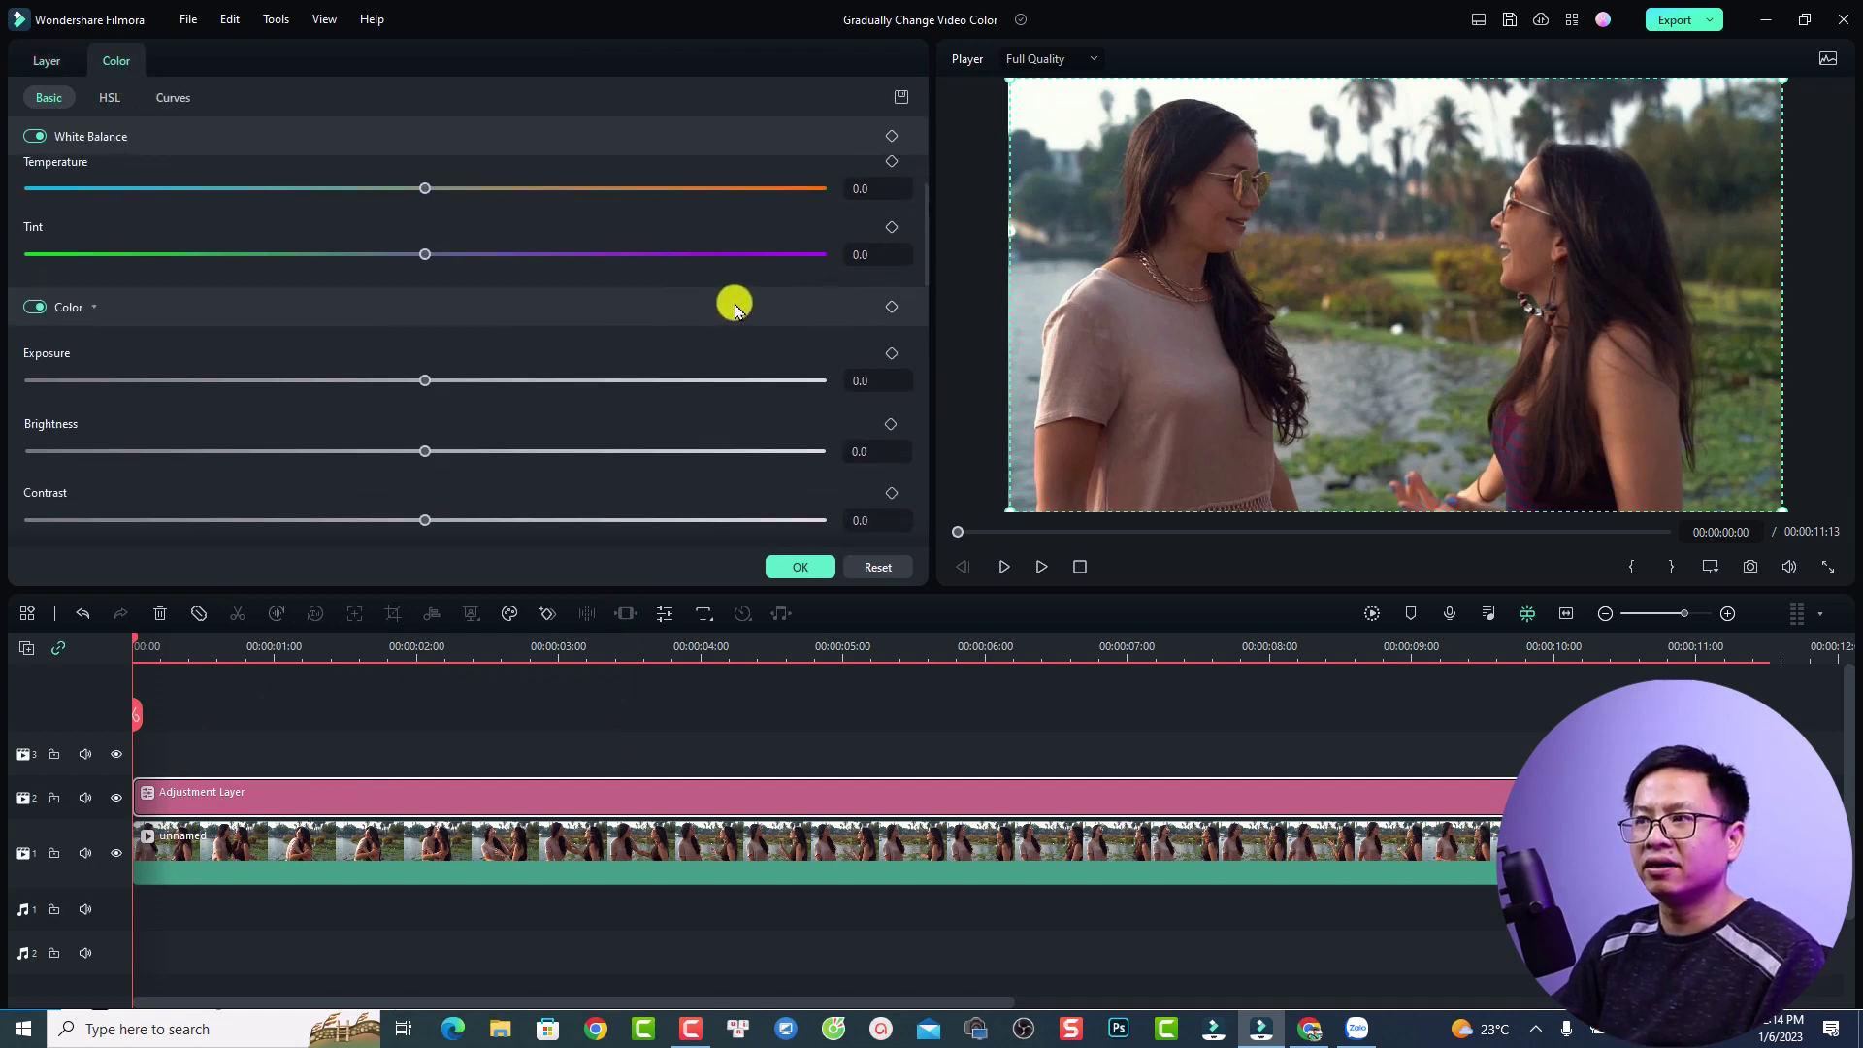
click(891, 306)
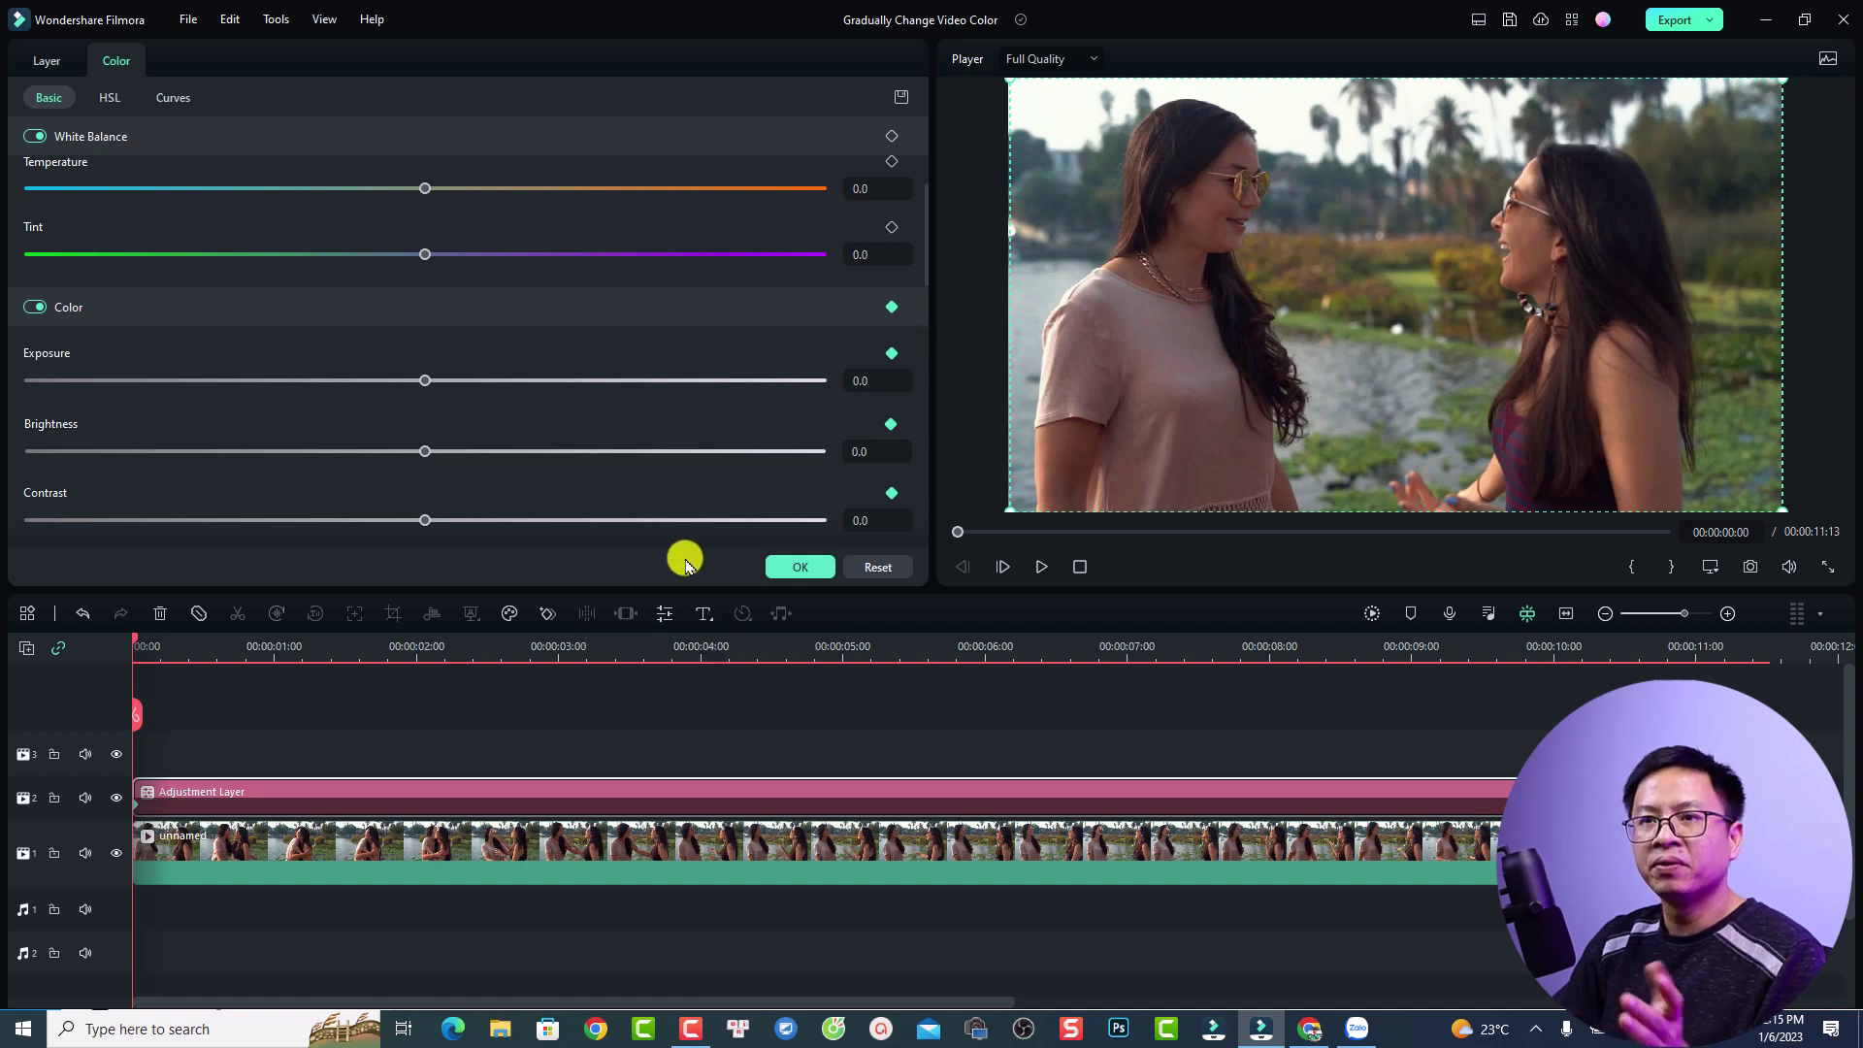
drag(427, 525, 110, 525)
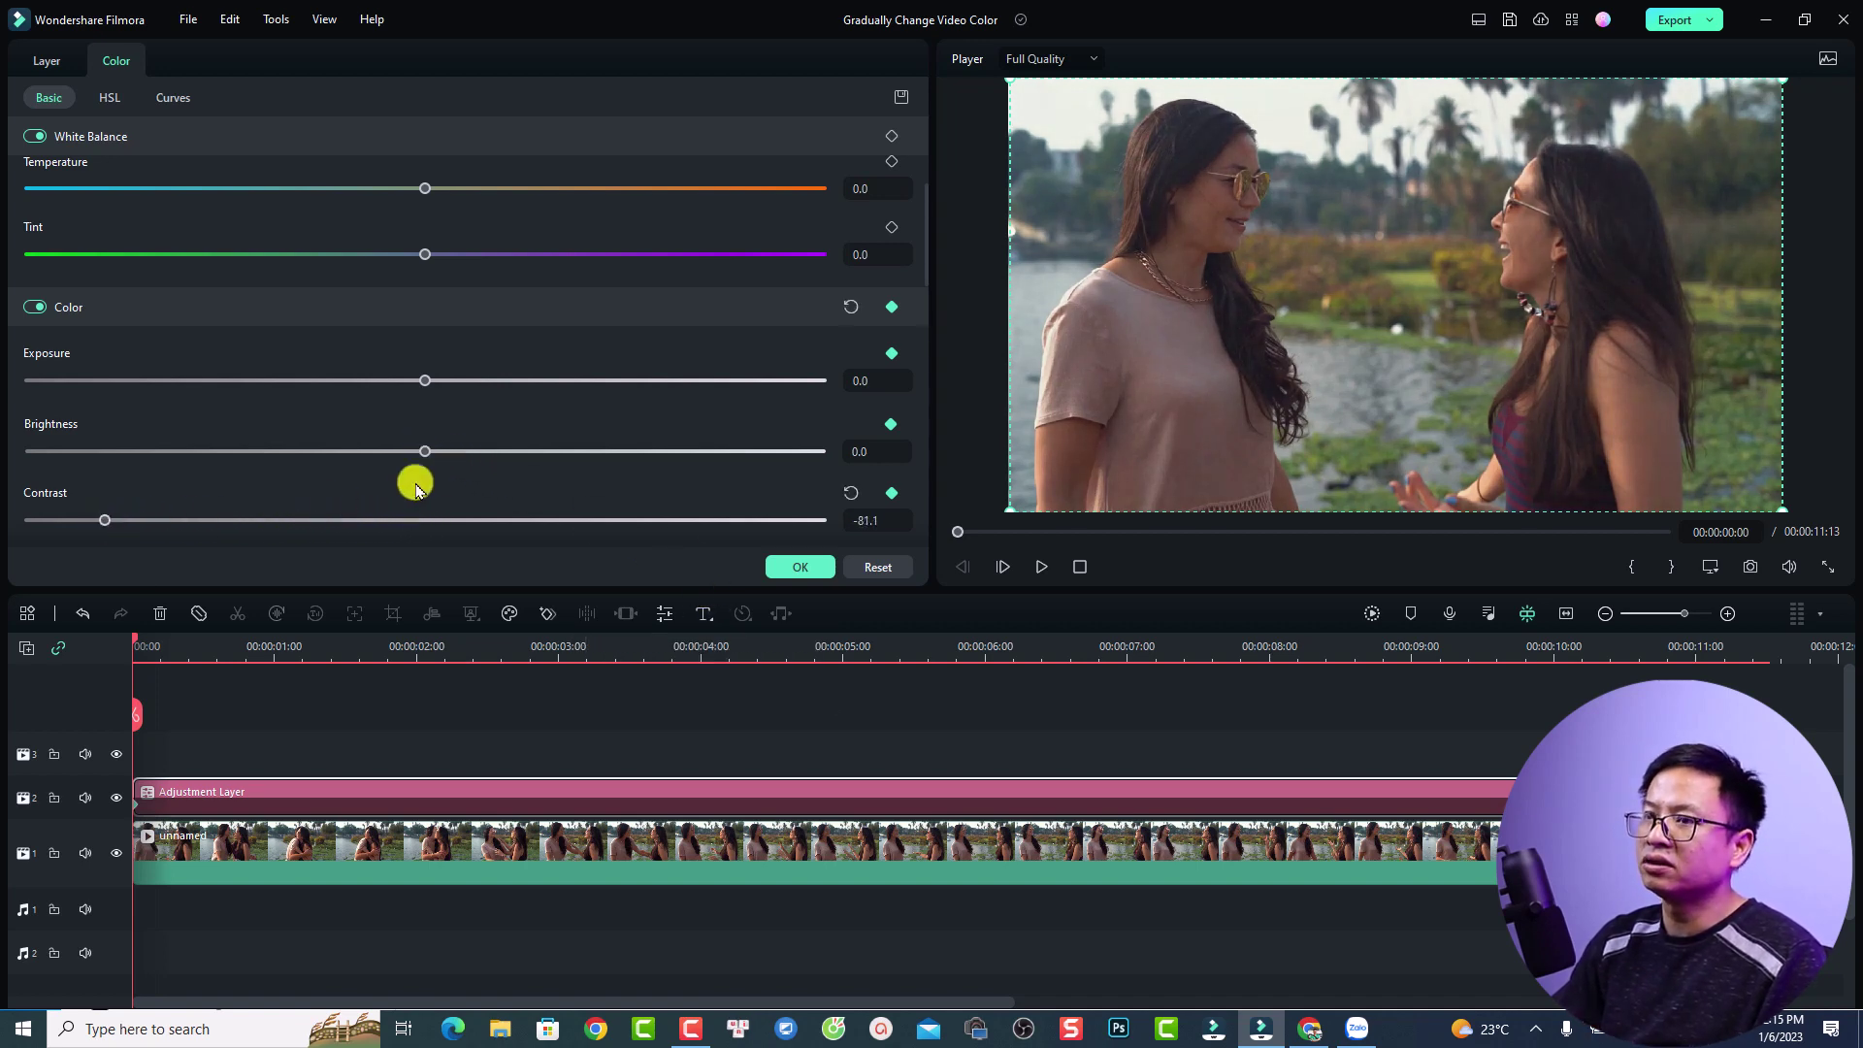
scroll(649, 449, down, 2)
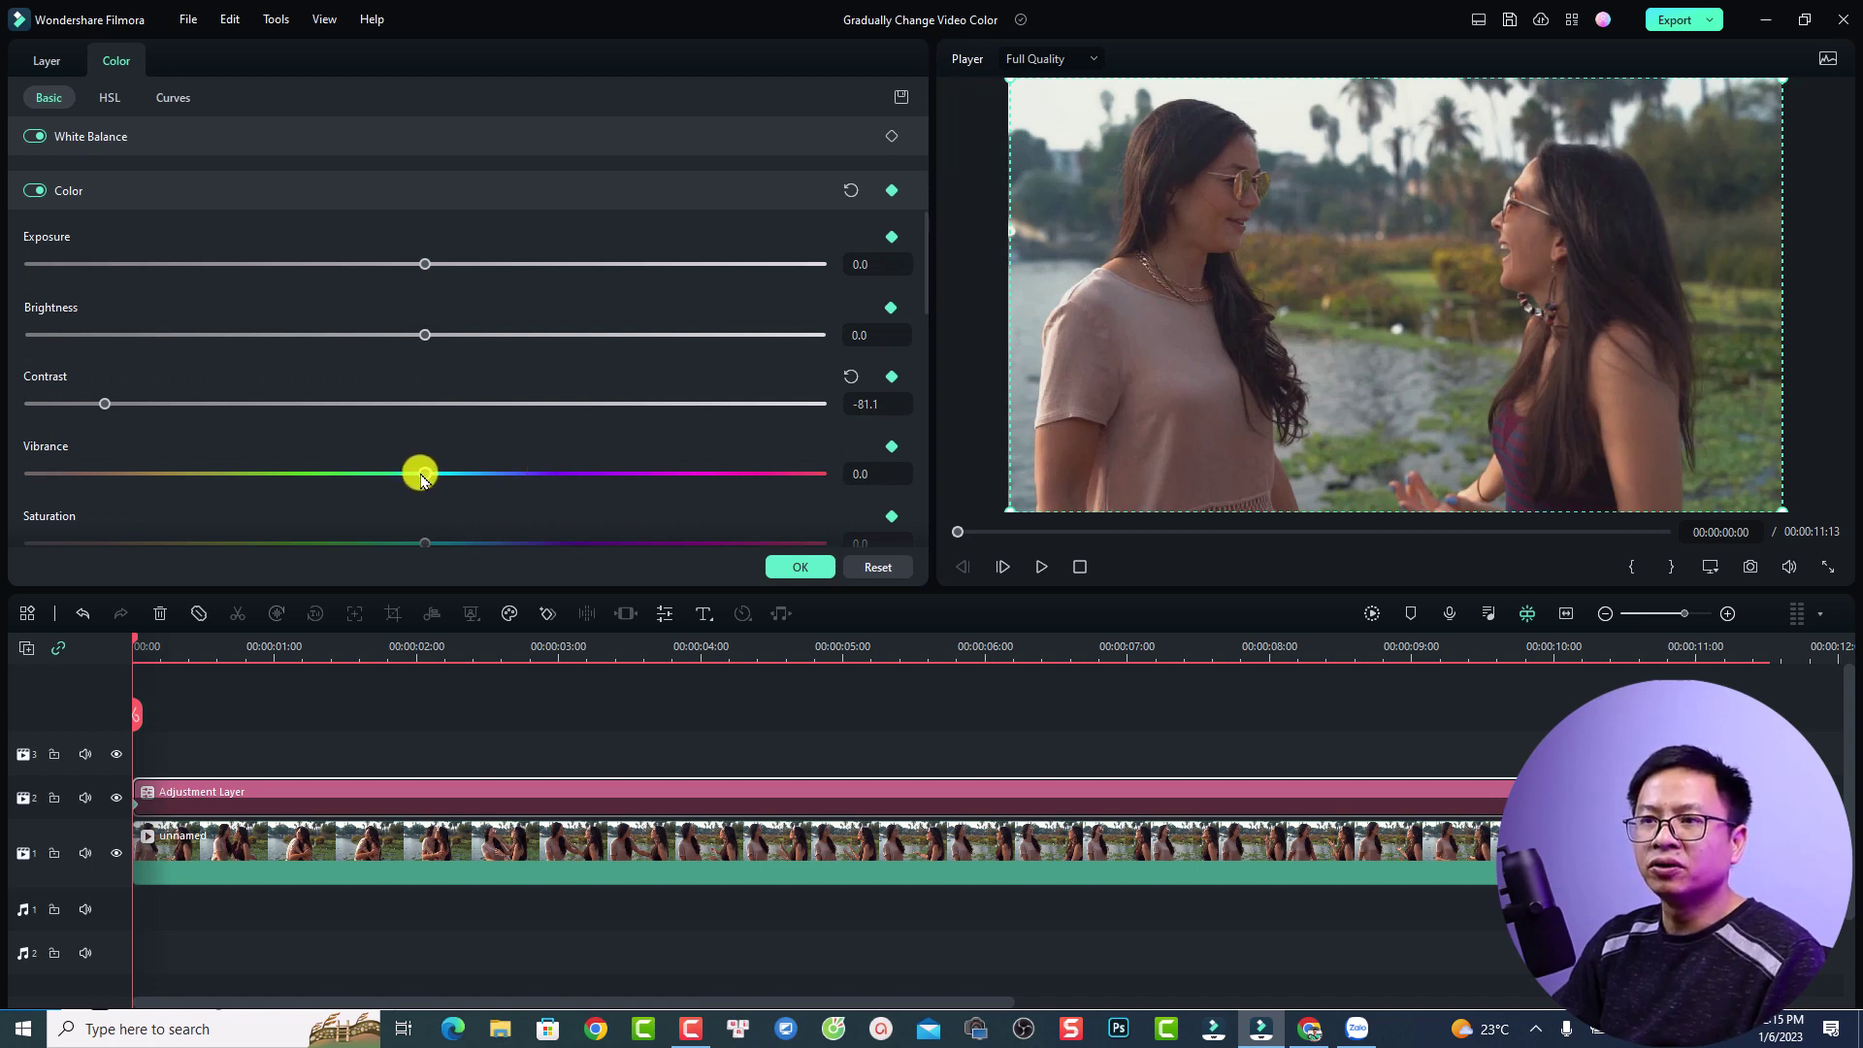
drag(420, 473, 17, 487)
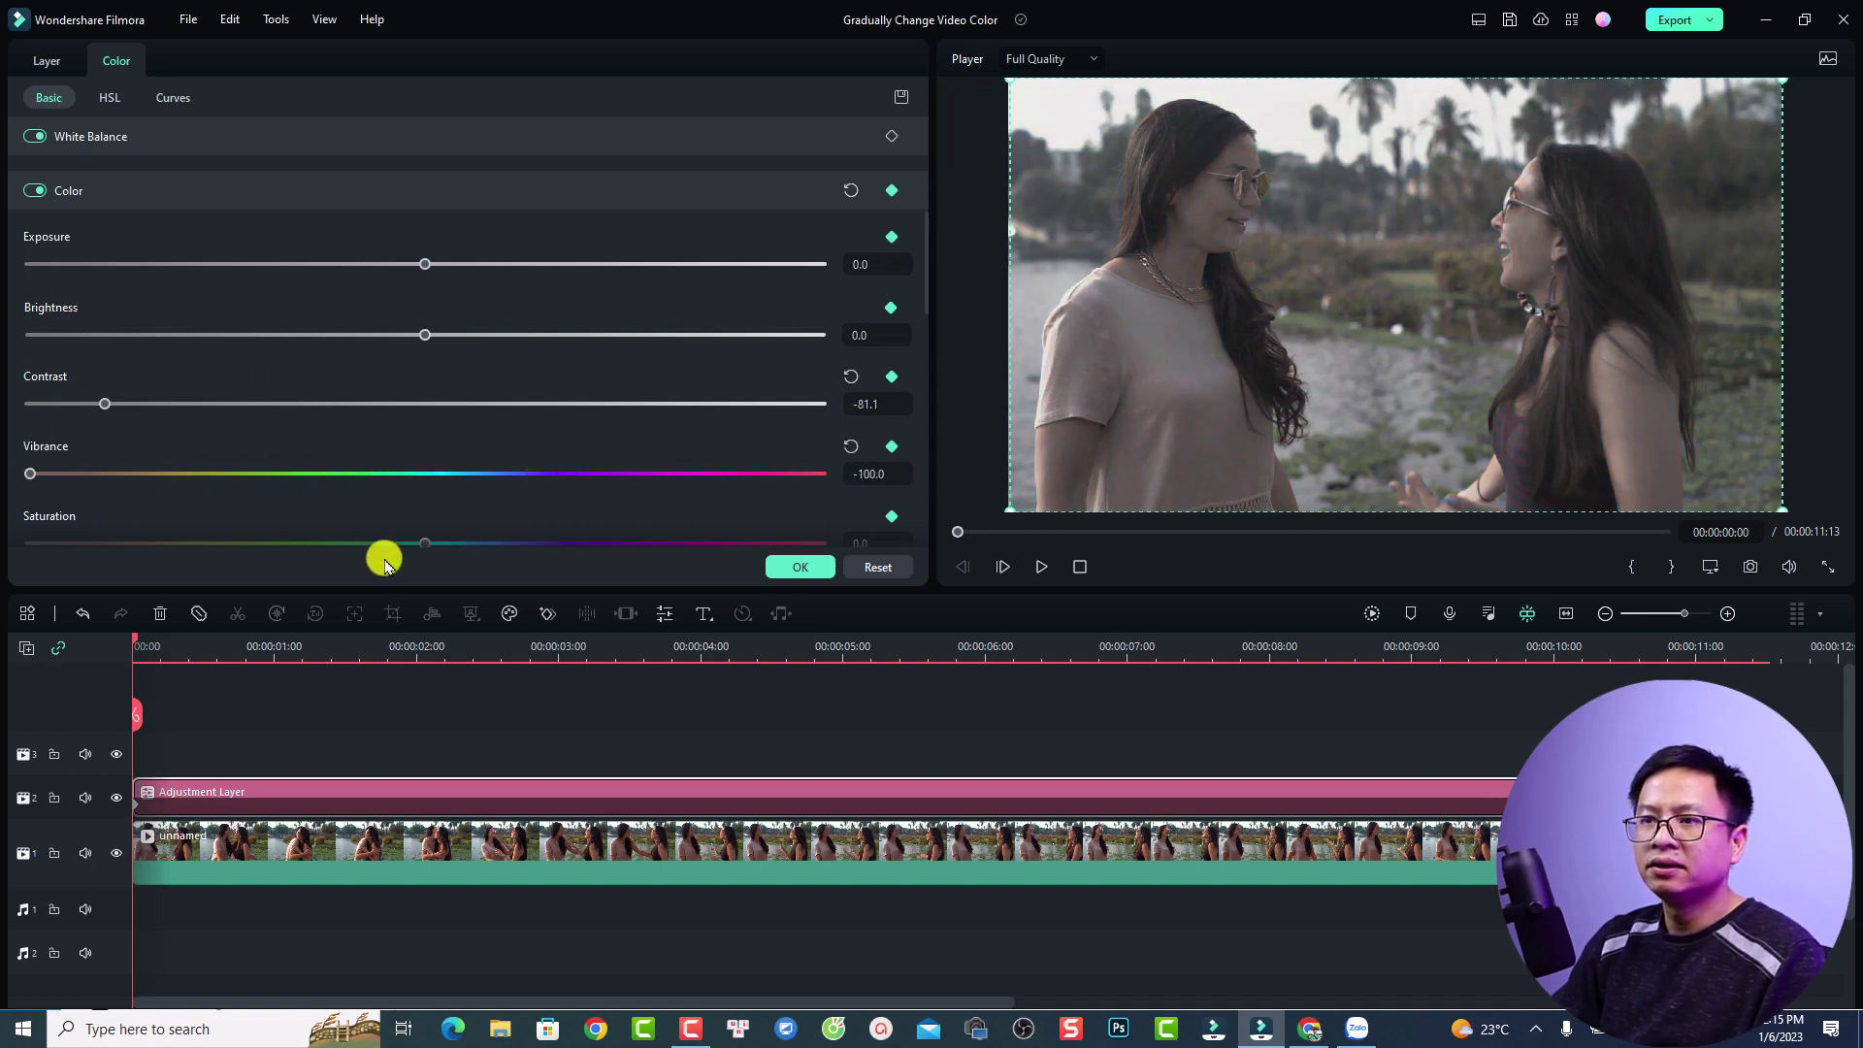
drag(427, 539, 20, 536)
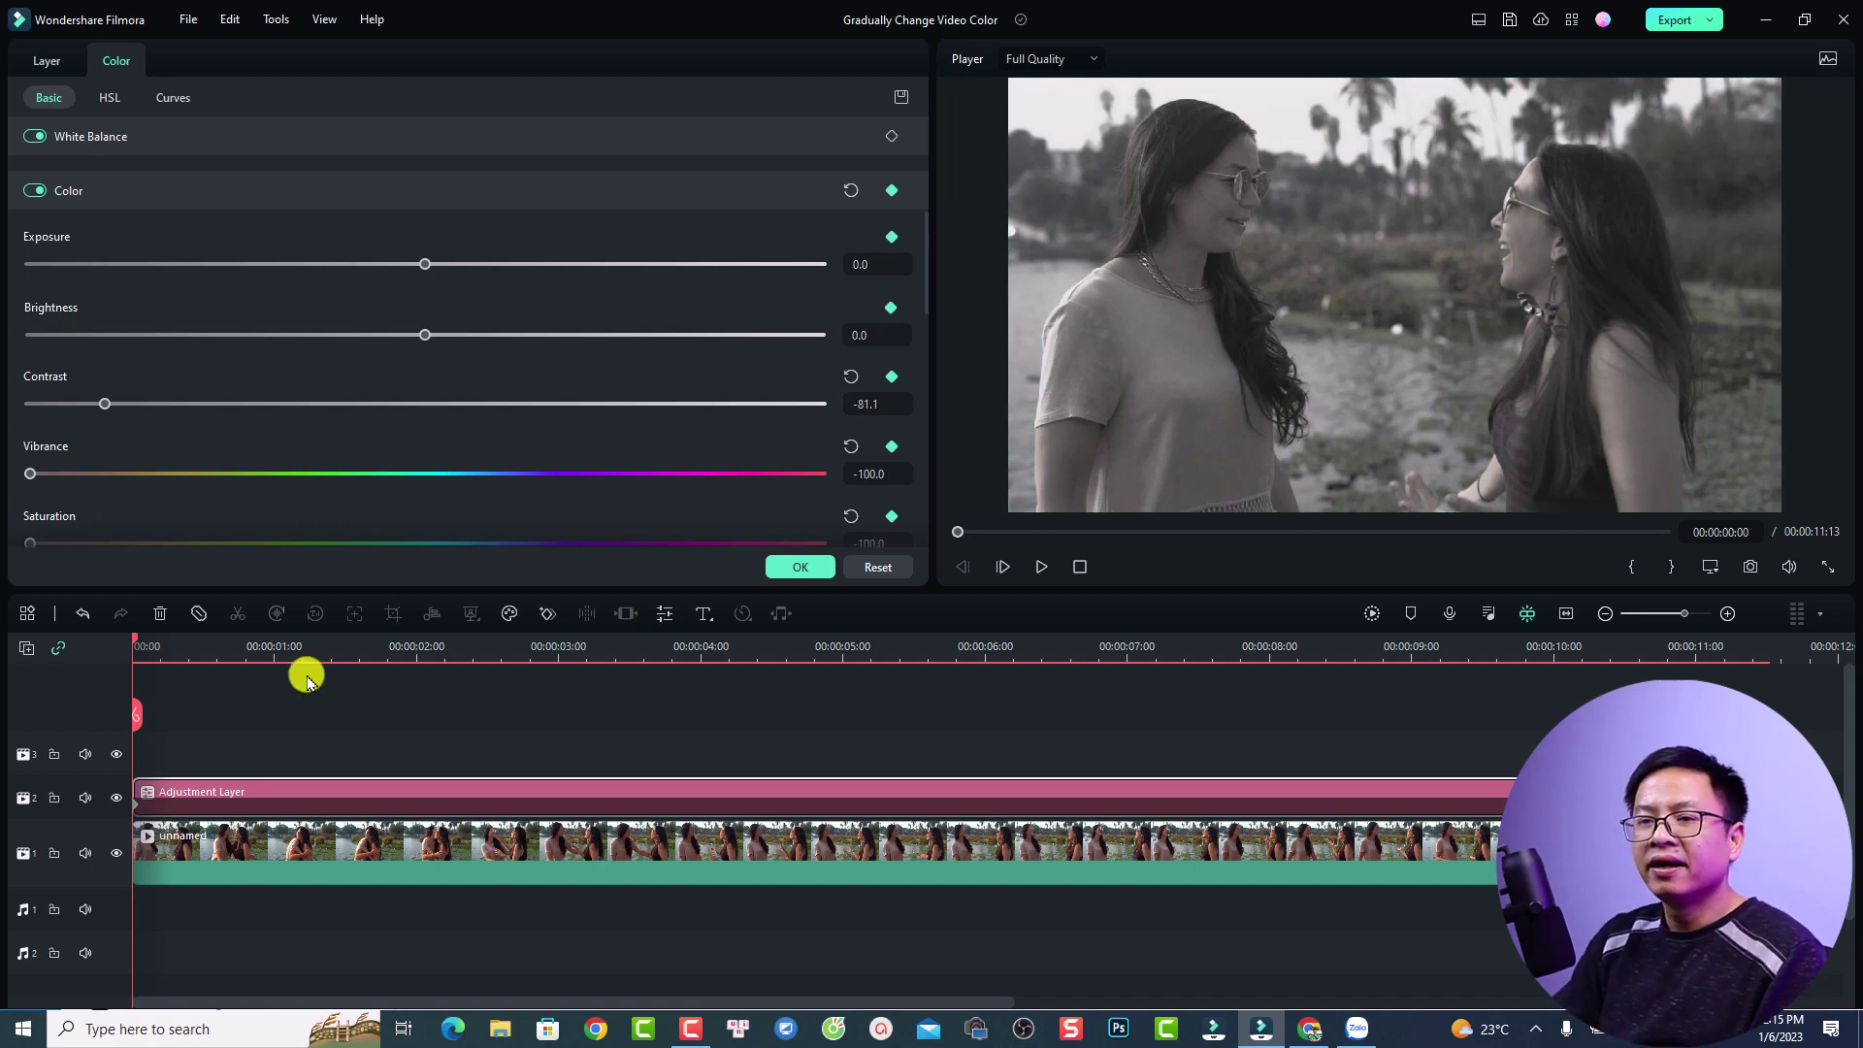
At 00:00:02:10, set Contrast 0.4, Vibrance 11.2 and Saturation 9.2, then return to the start.
drag(133, 646, 470, 663)
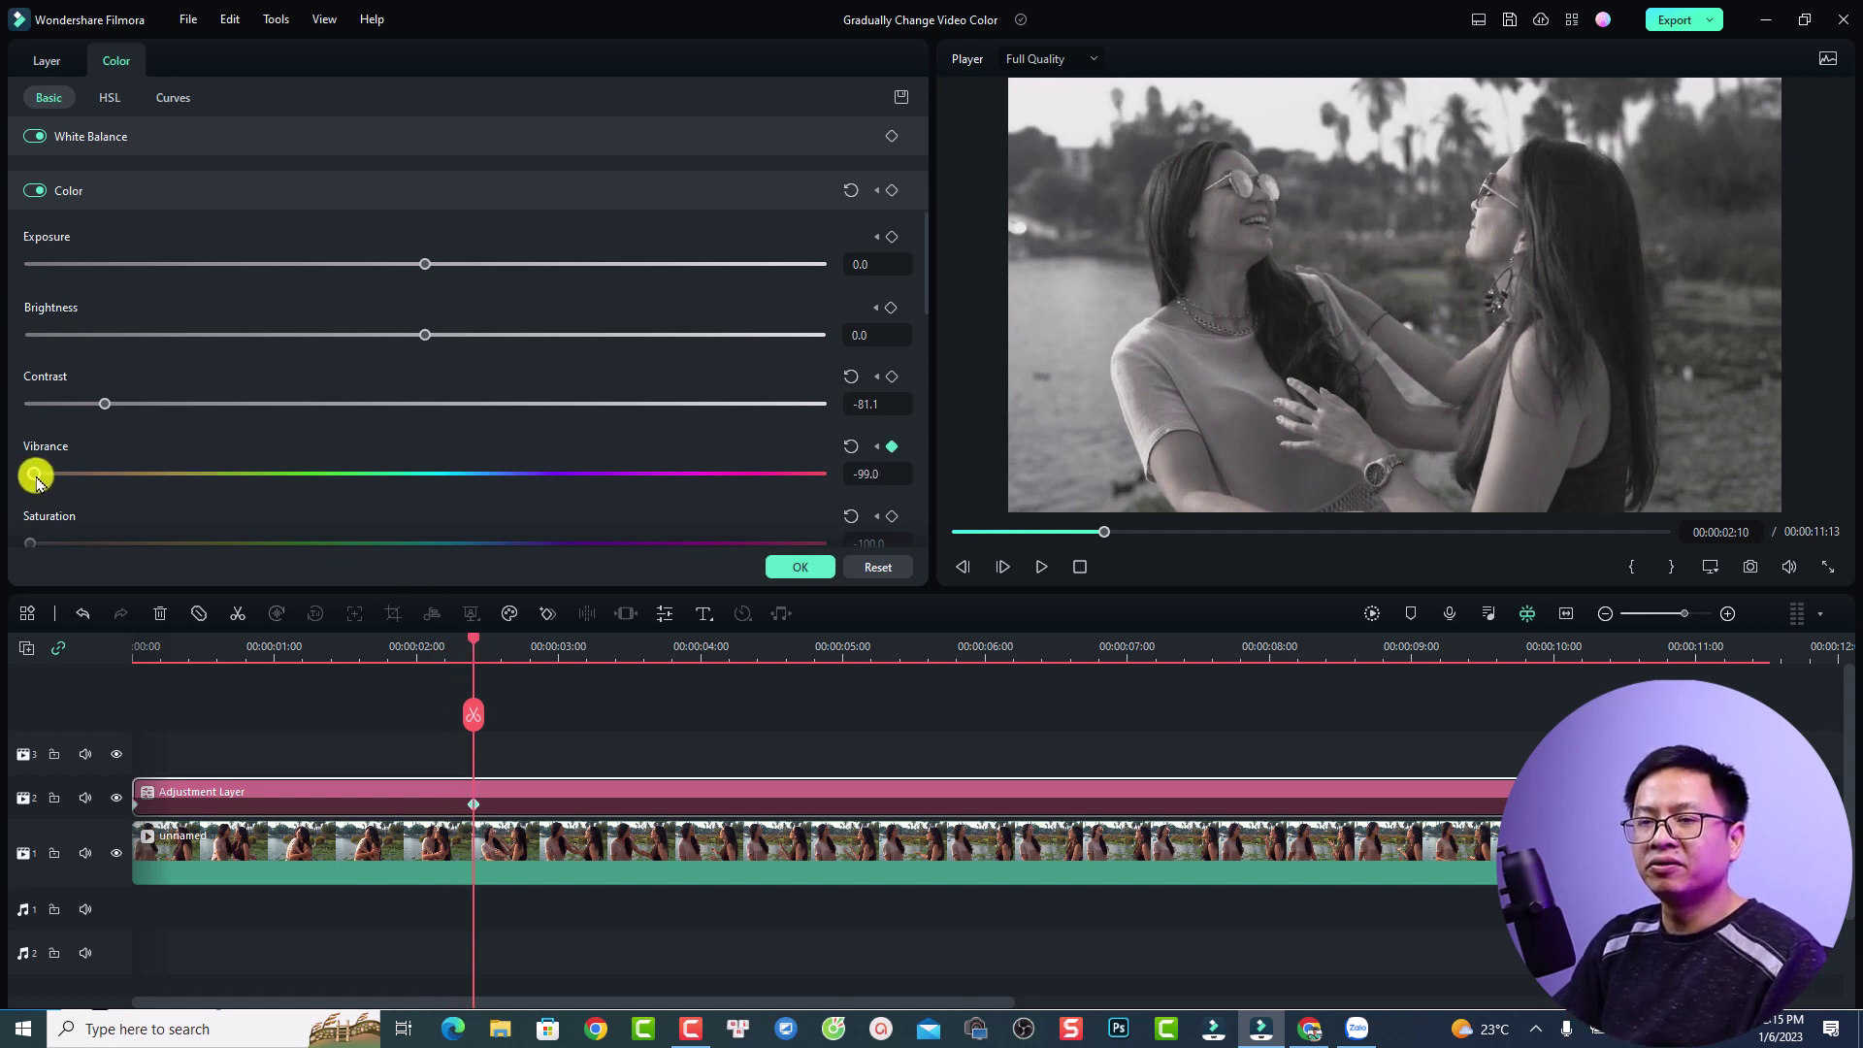
drag(39, 481, 469, 480)
drag(103, 405, 425, 427)
scroll(428, 437, down, 1)
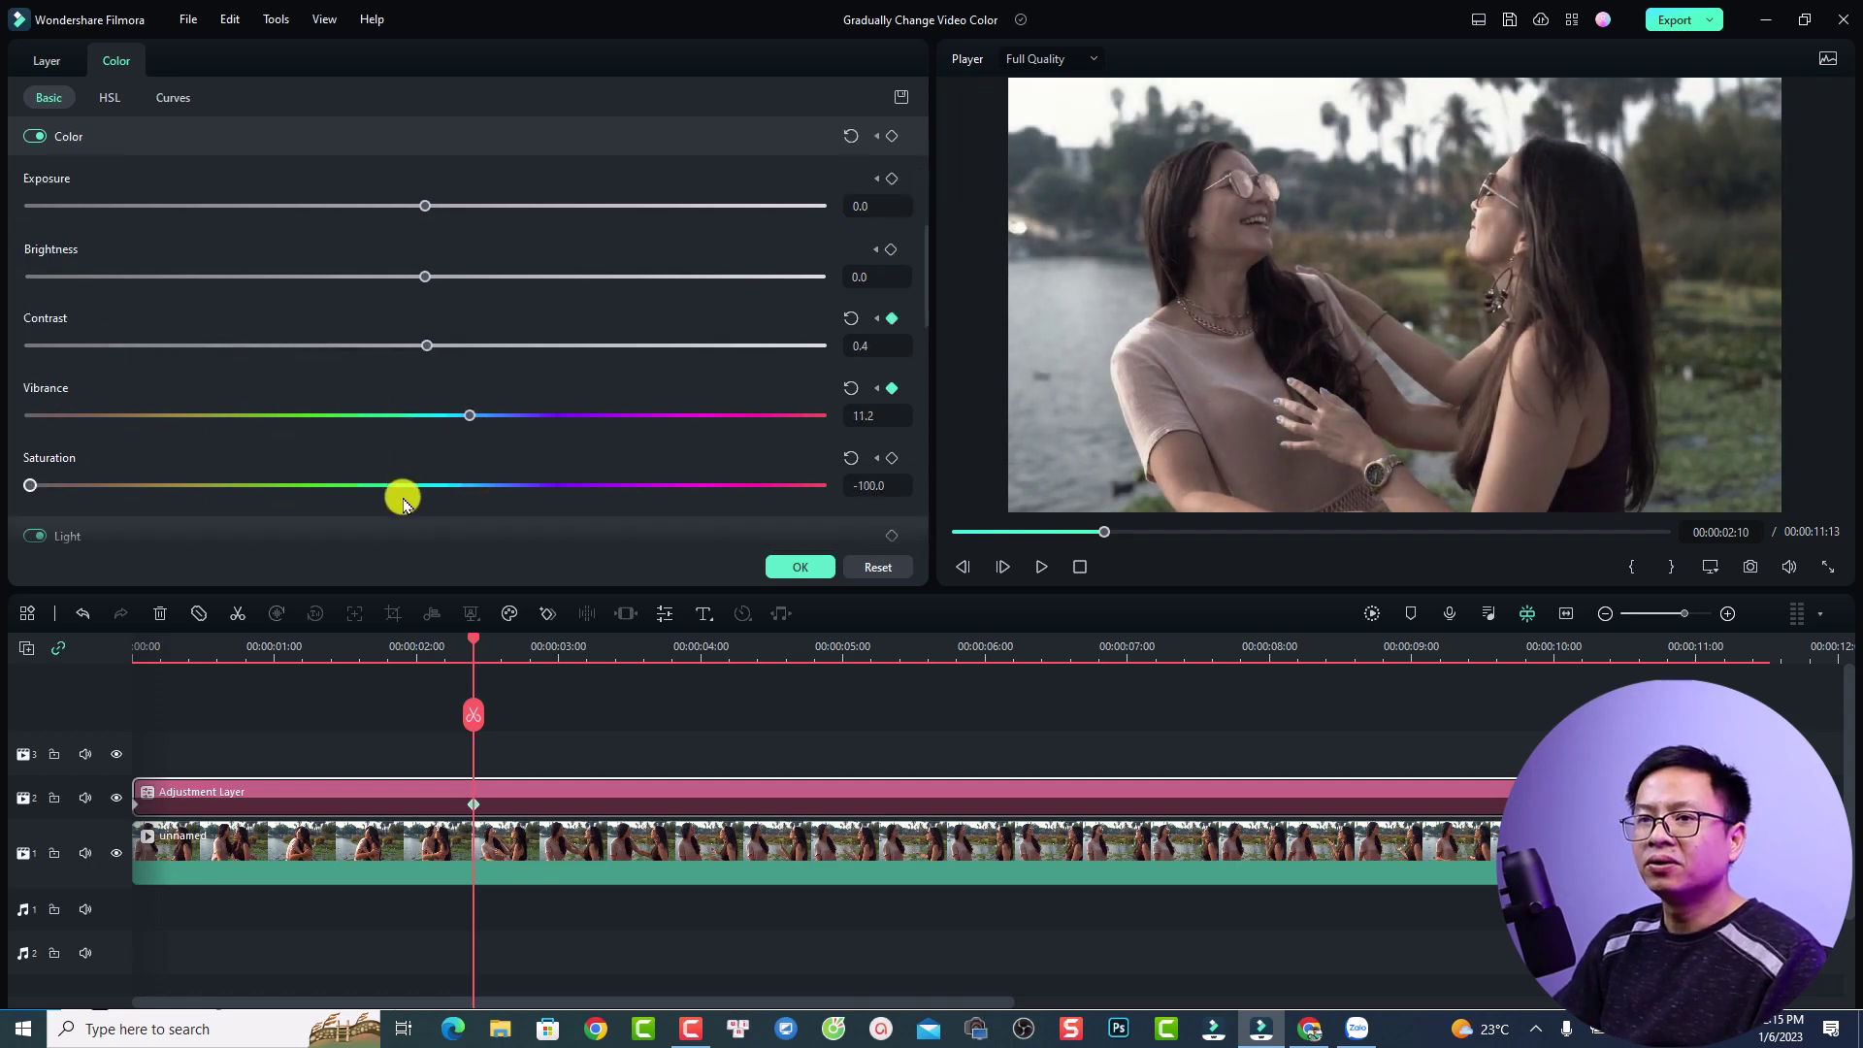
drag(35, 490, 464, 490)
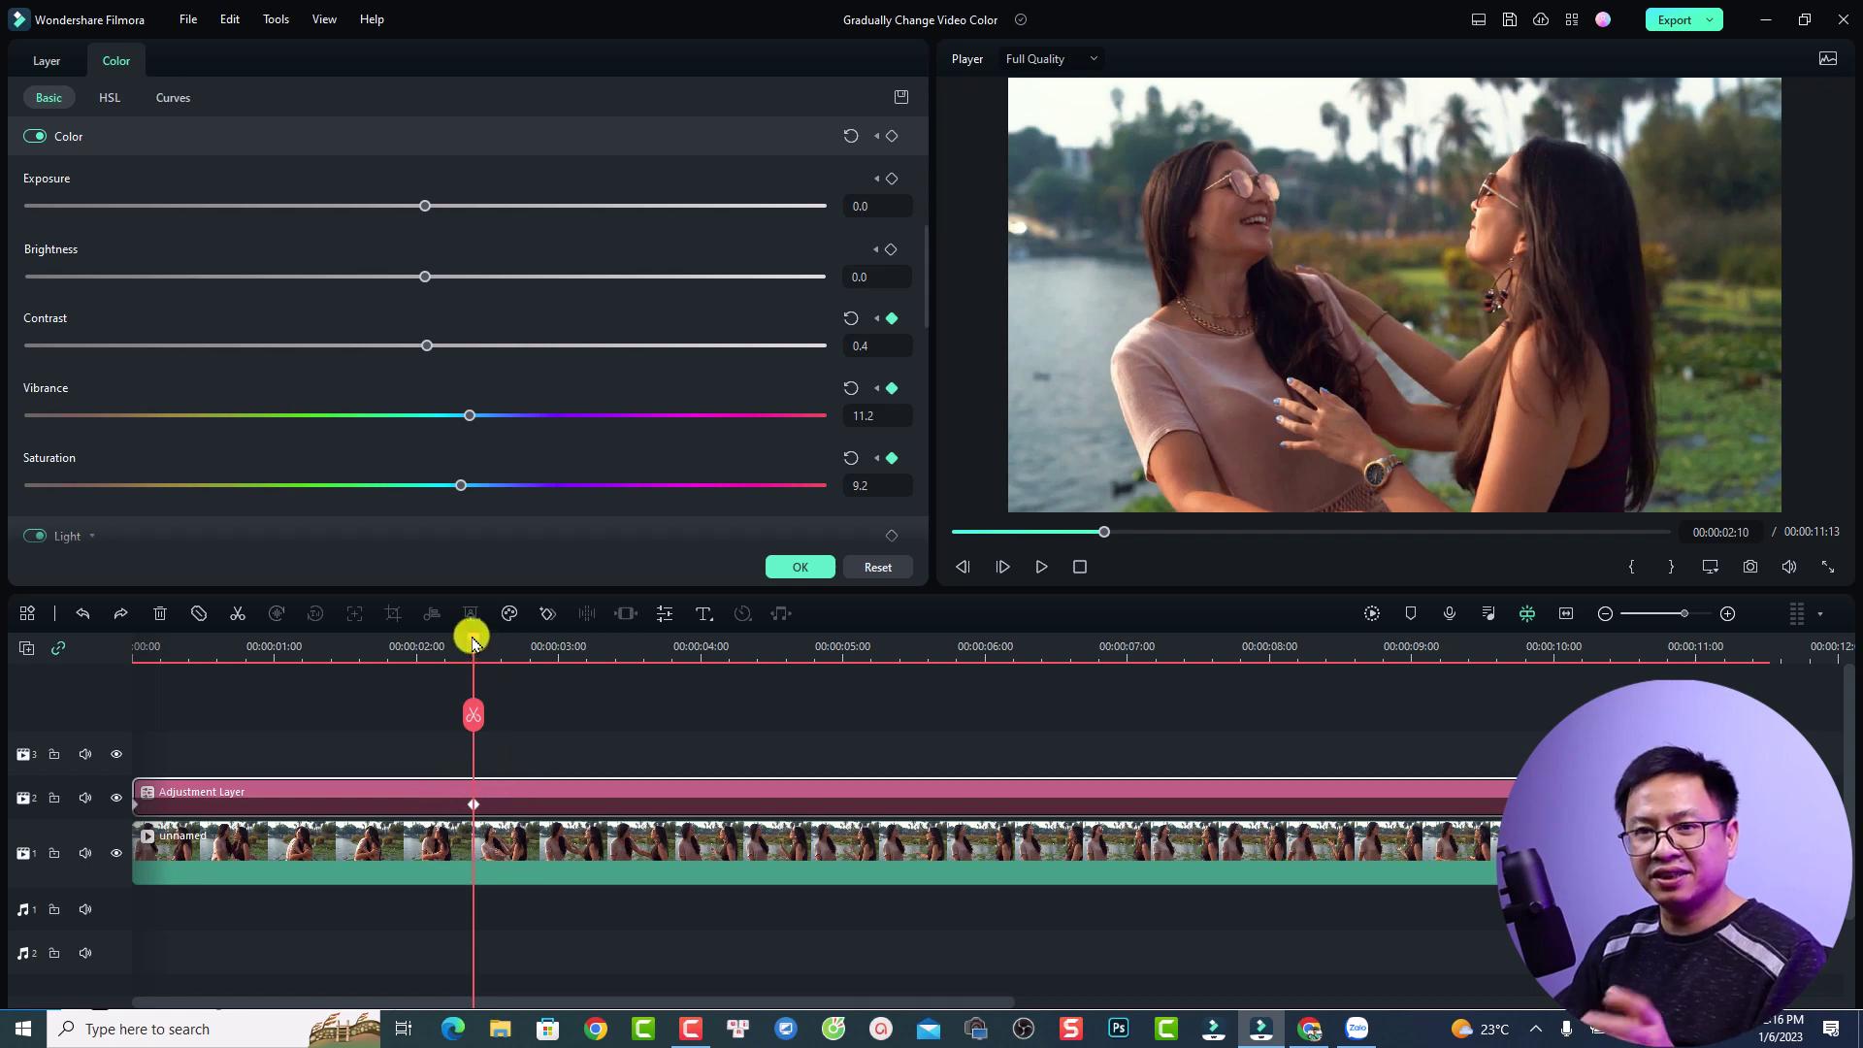
drag(473, 640, 96, 686)
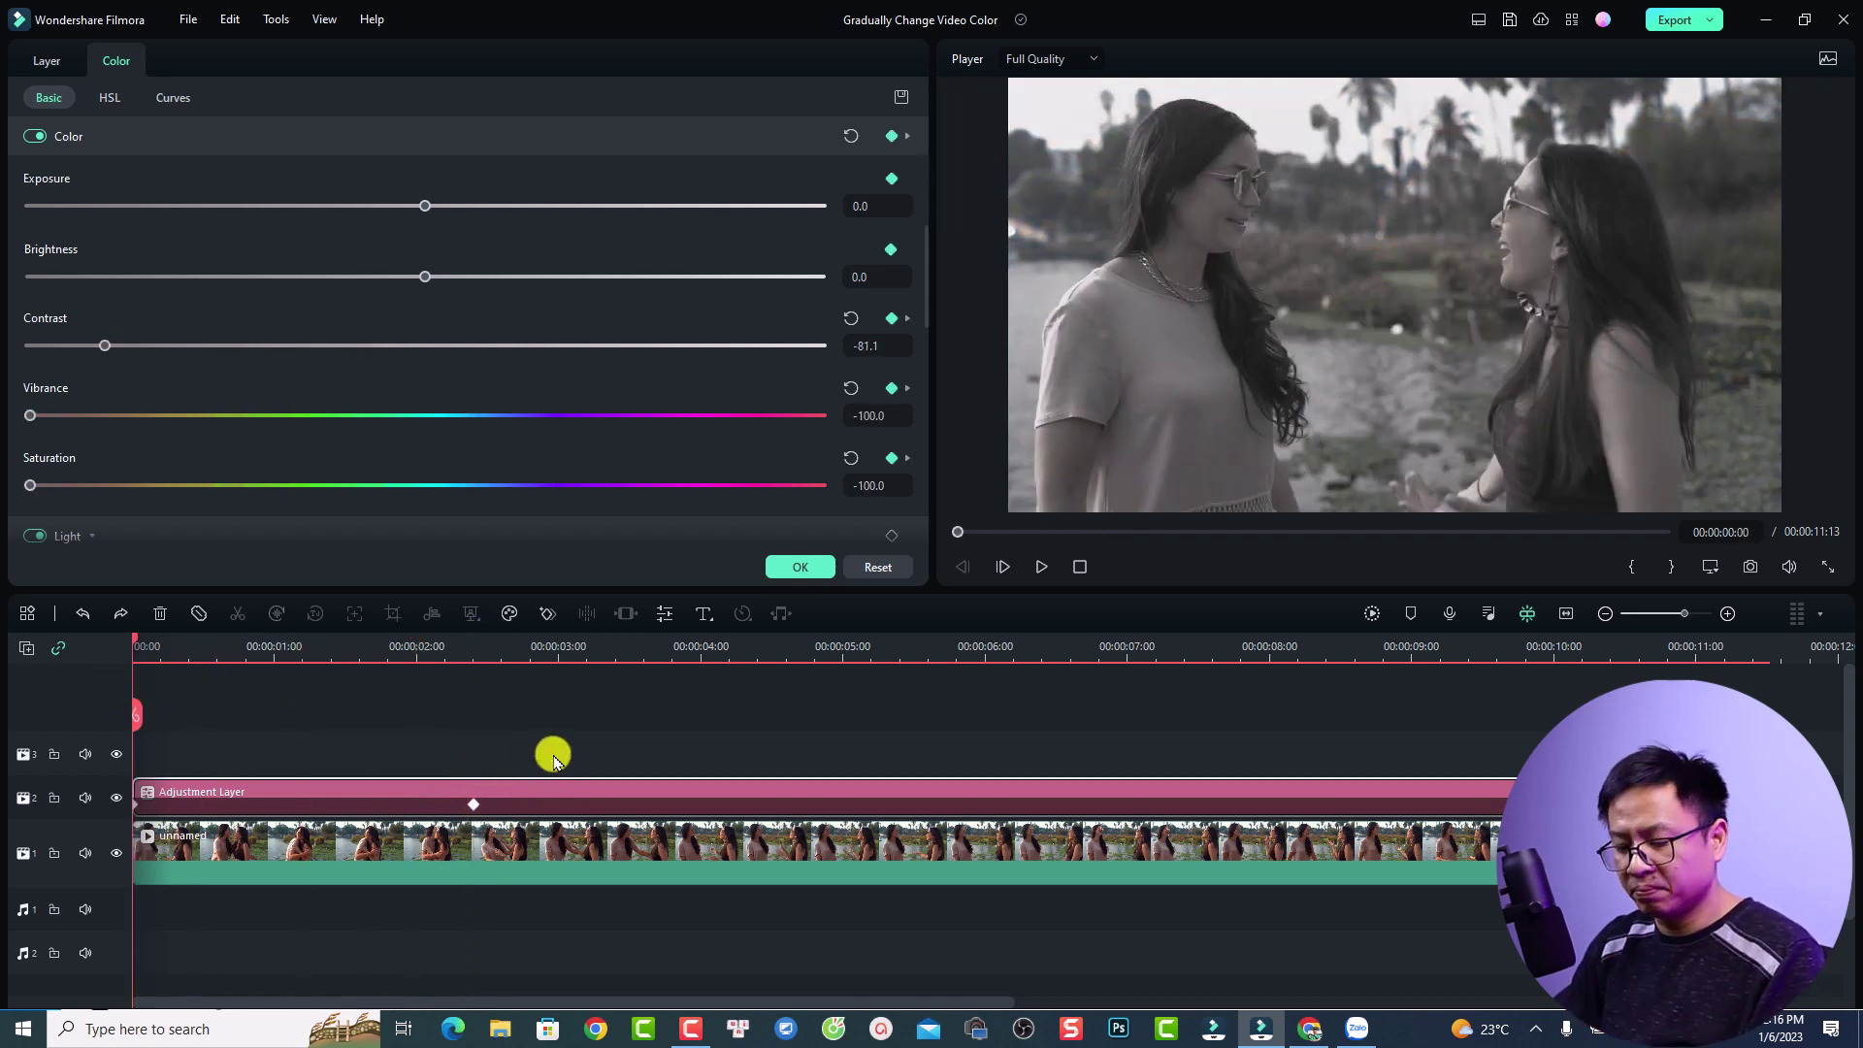
Preview the gray-to-colour fade, checking both keyframes, then replay it from 00:00:00:00.
key(space)
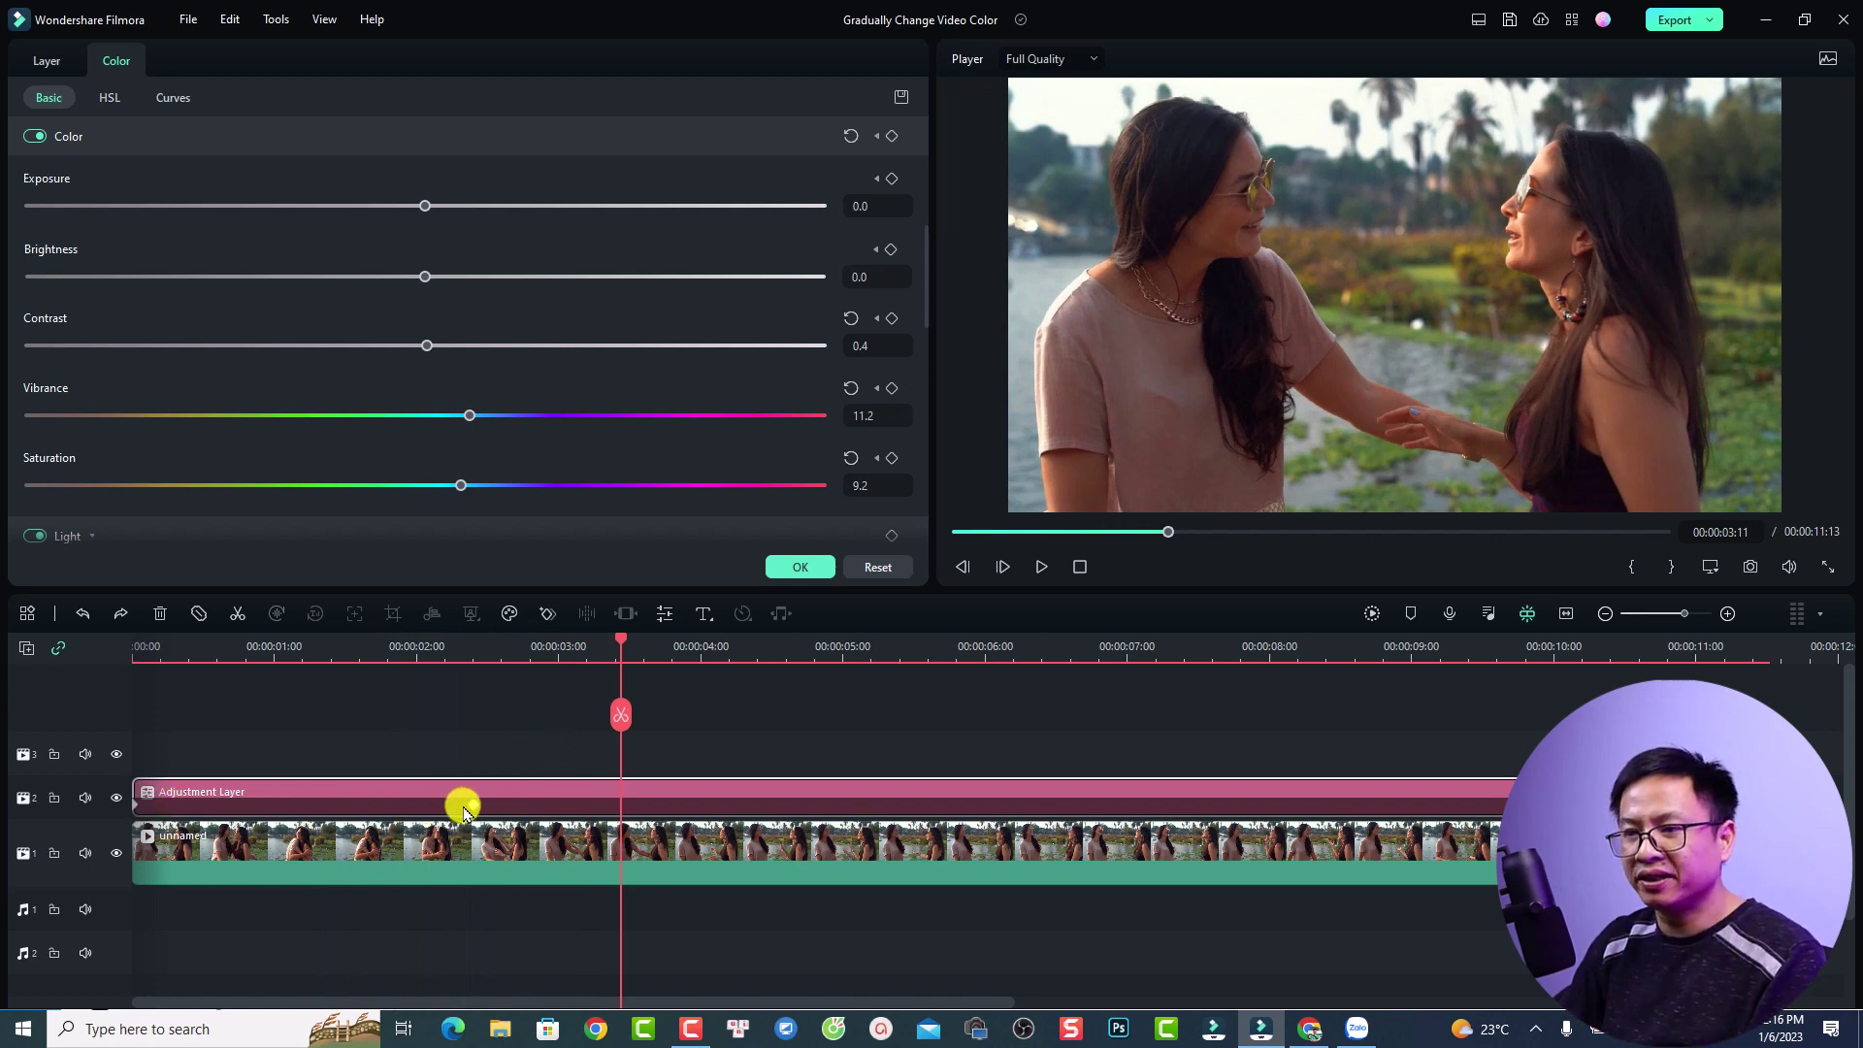
click(473, 813)
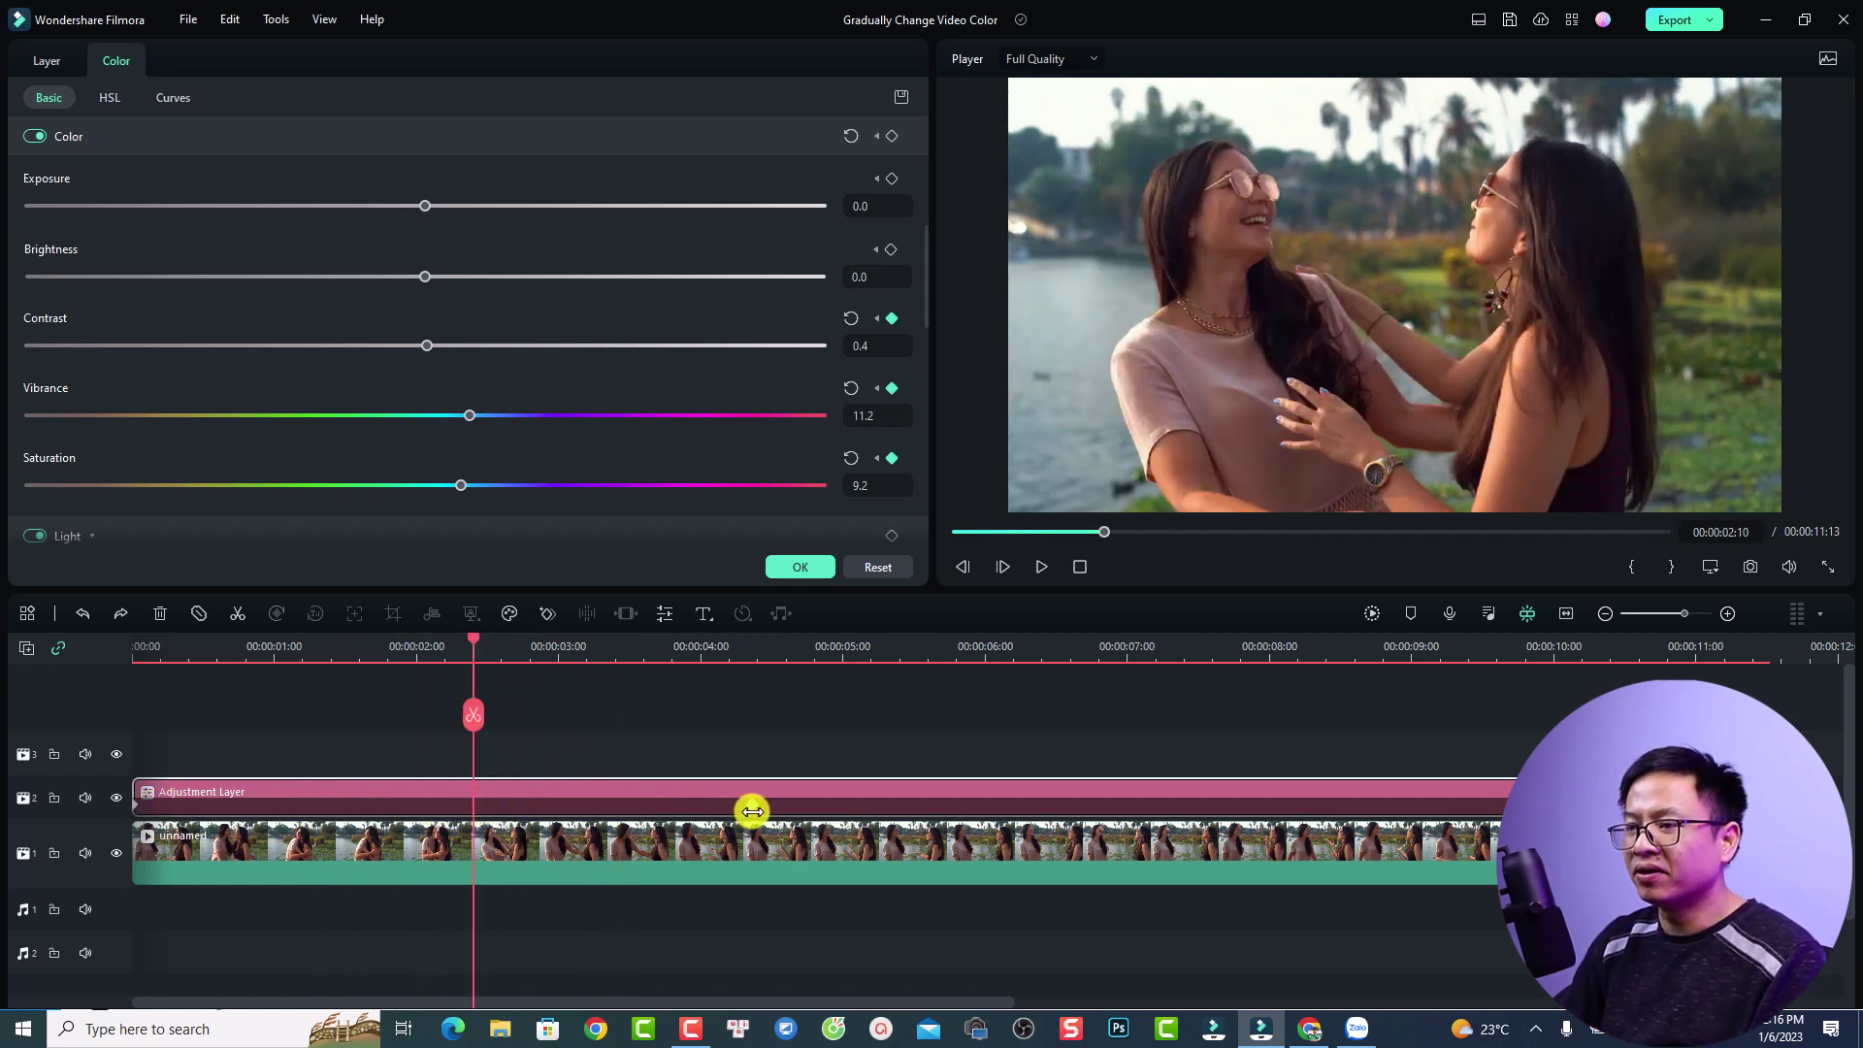
click(752, 811)
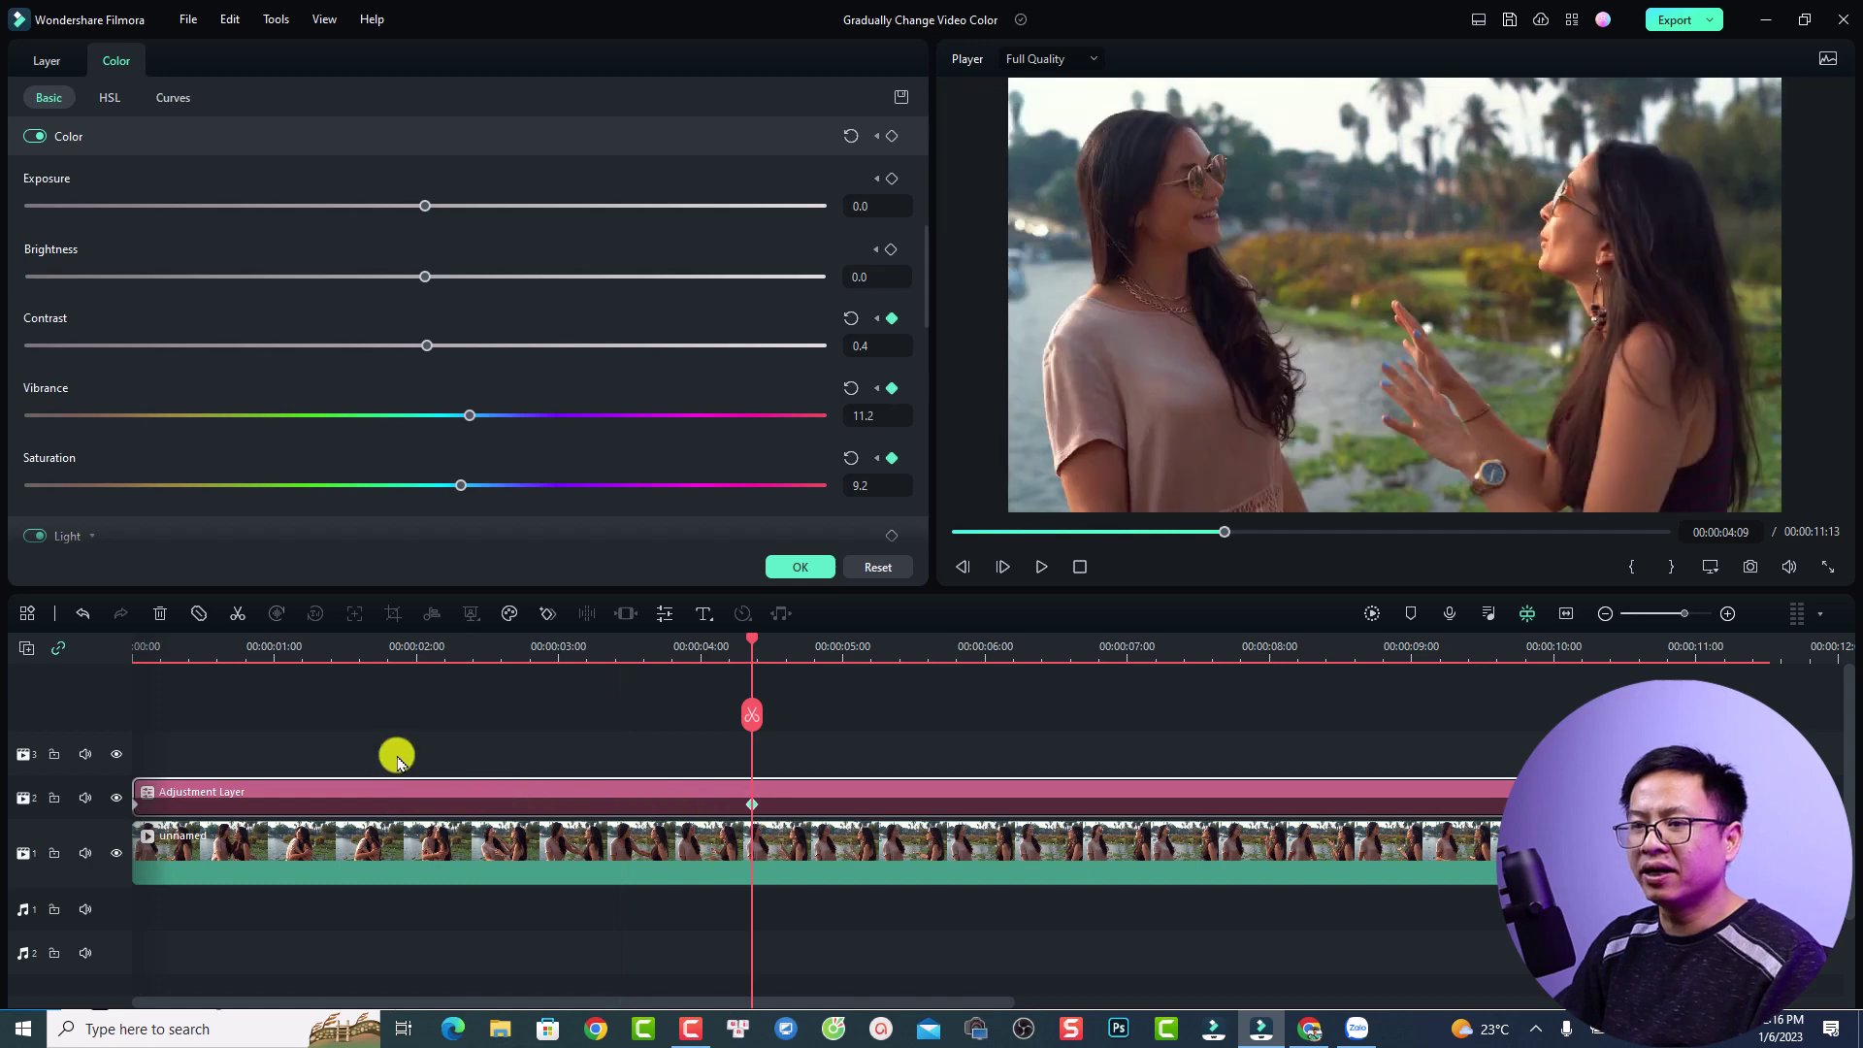
click(133, 650)
key(space)
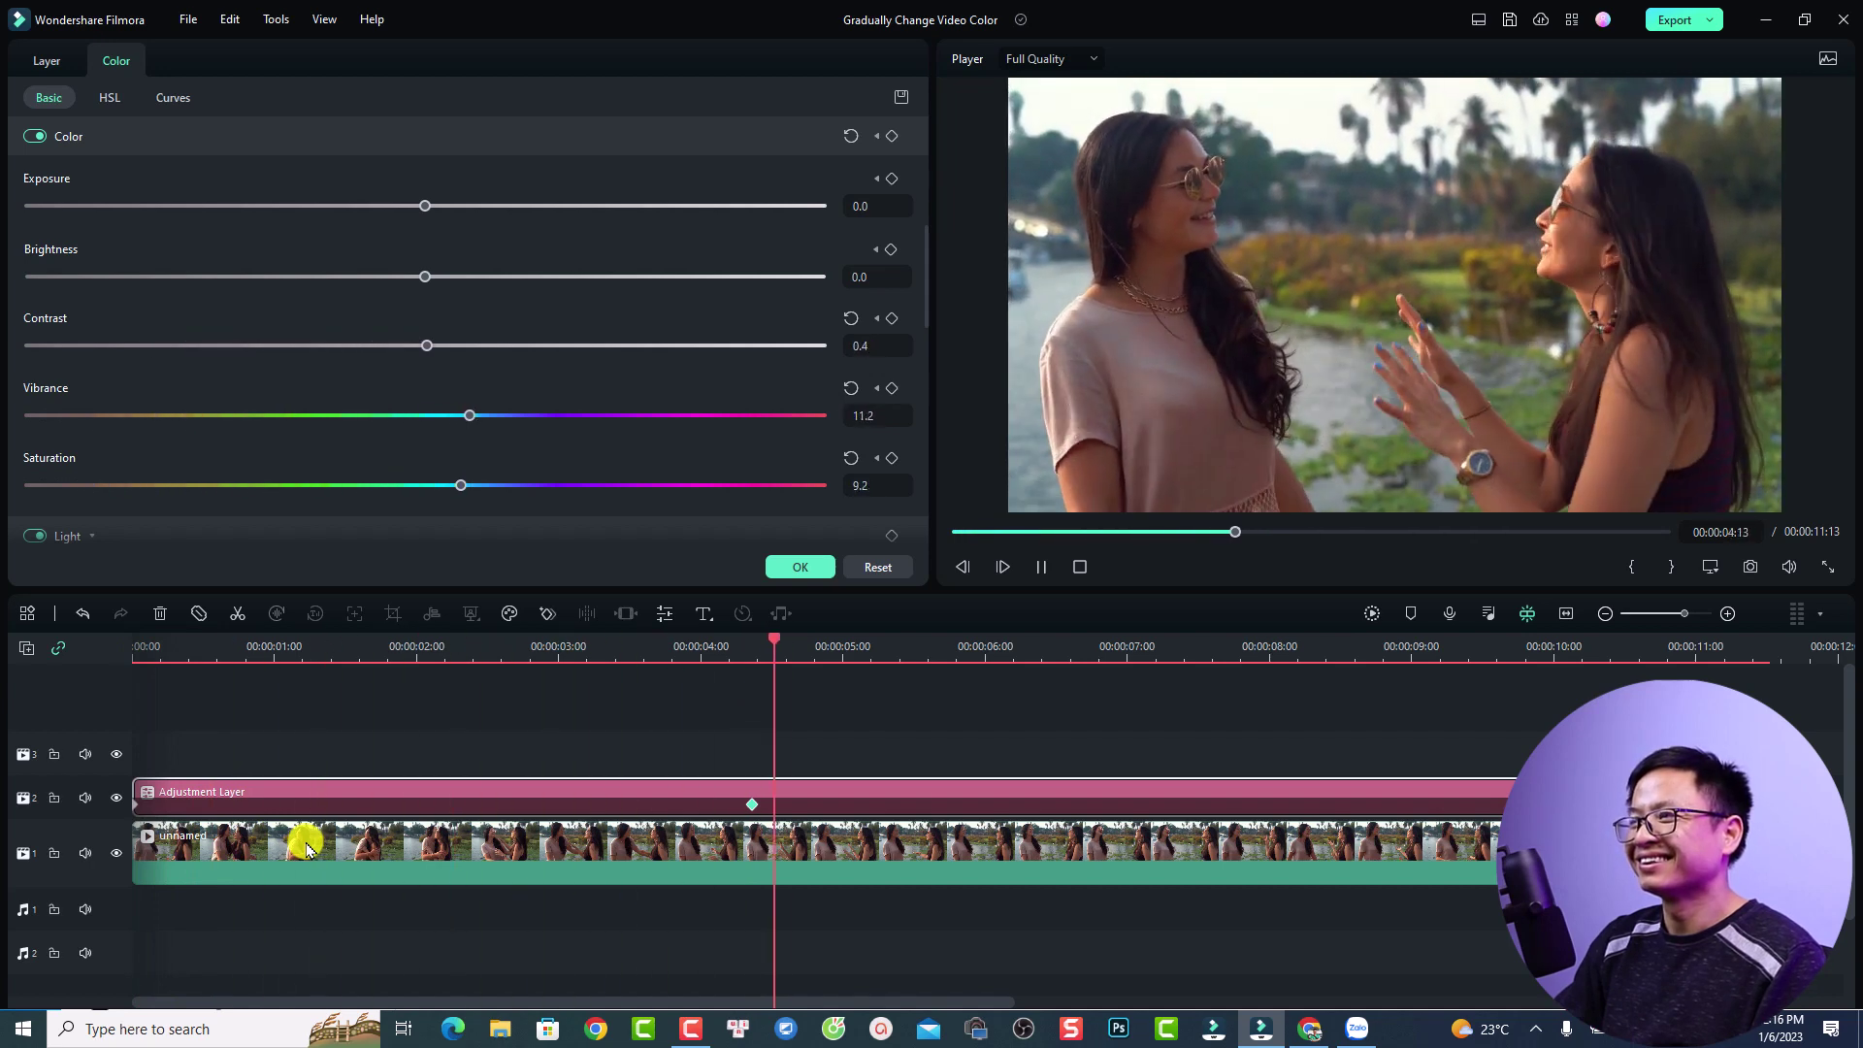
key(space)
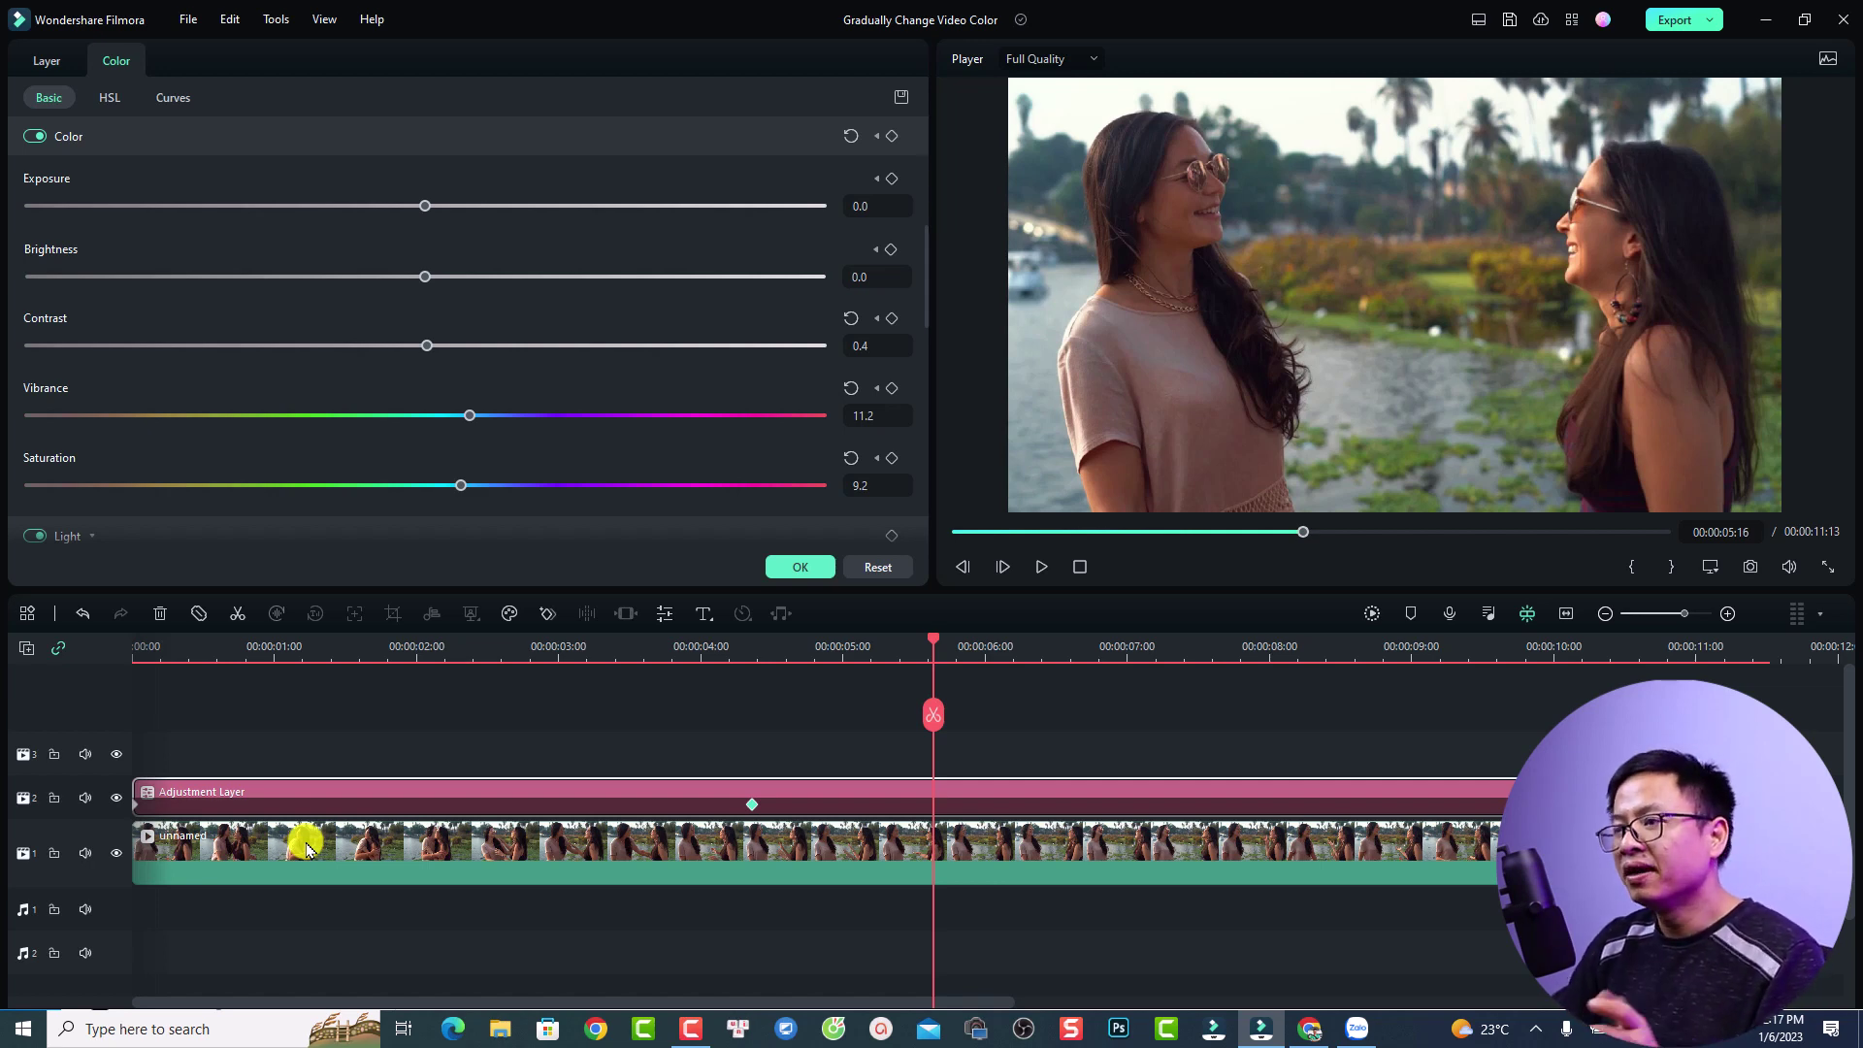
Confirm the Color settings and add the palm-tree sunset stock clip after the lake clip.
click(801, 565)
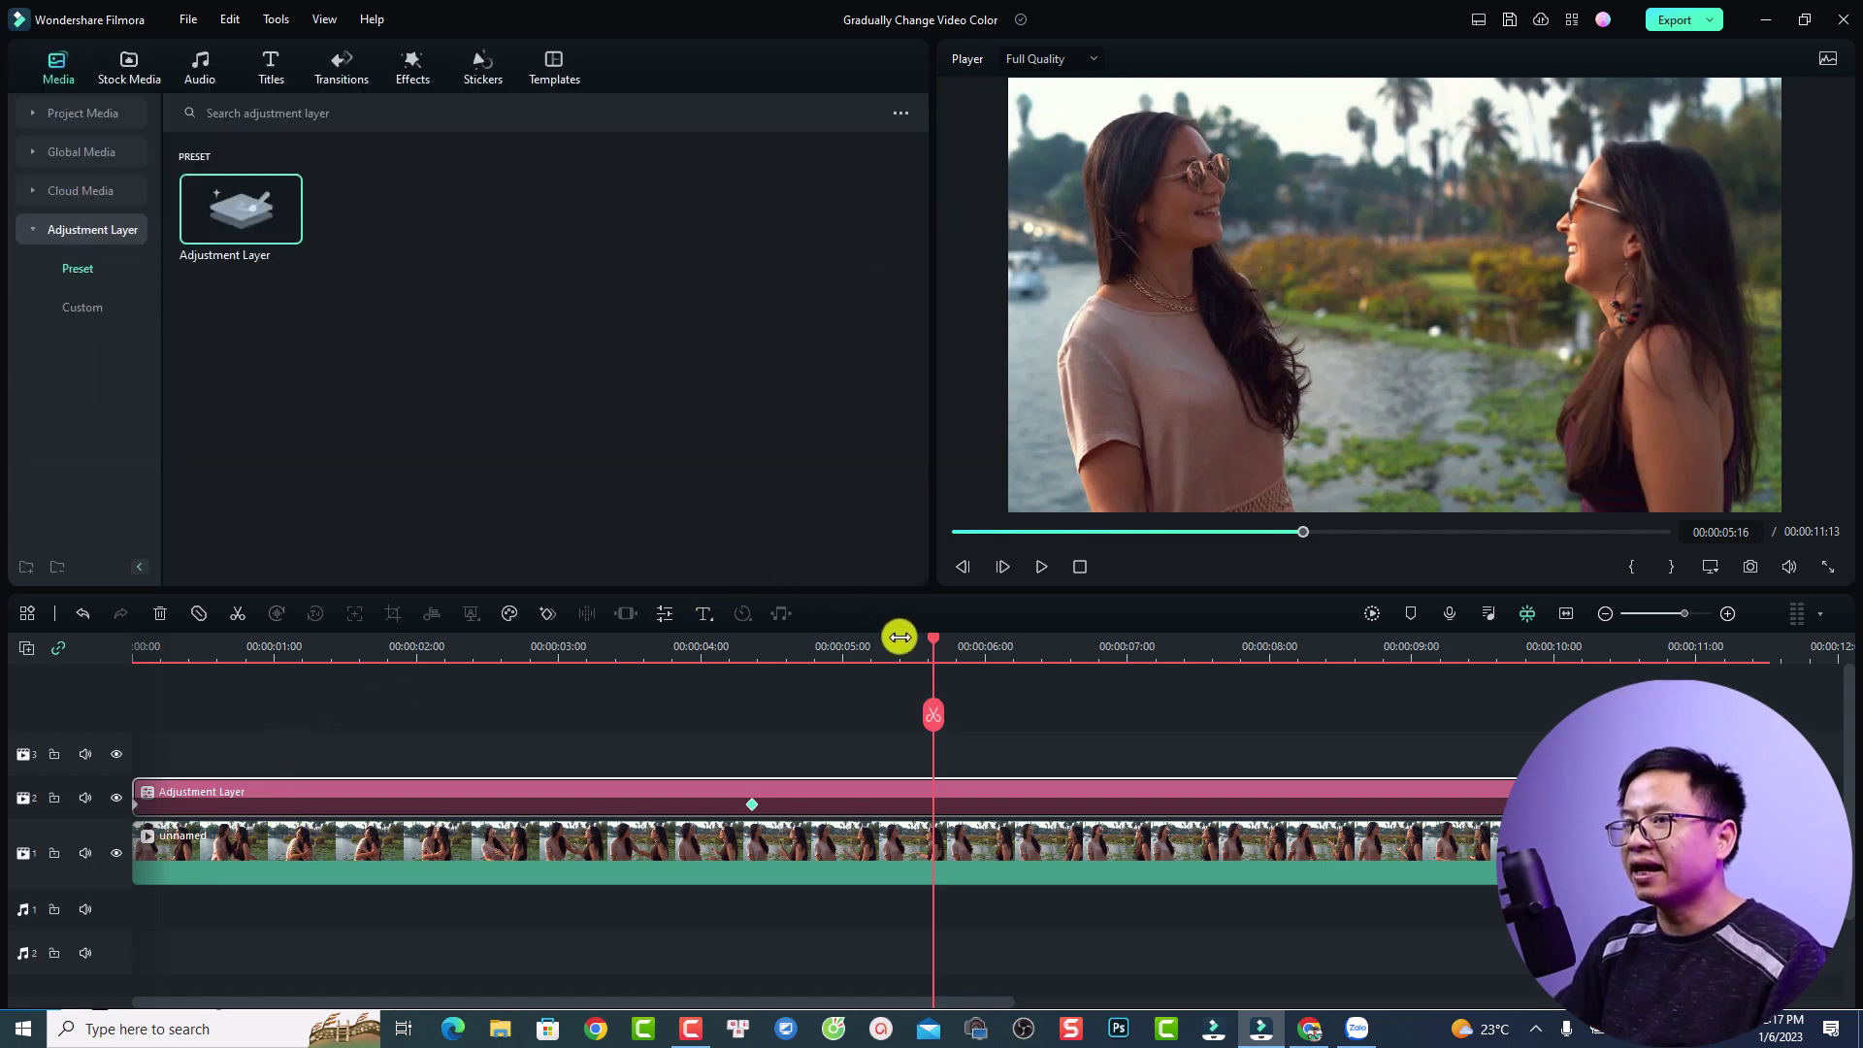
click(131, 62)
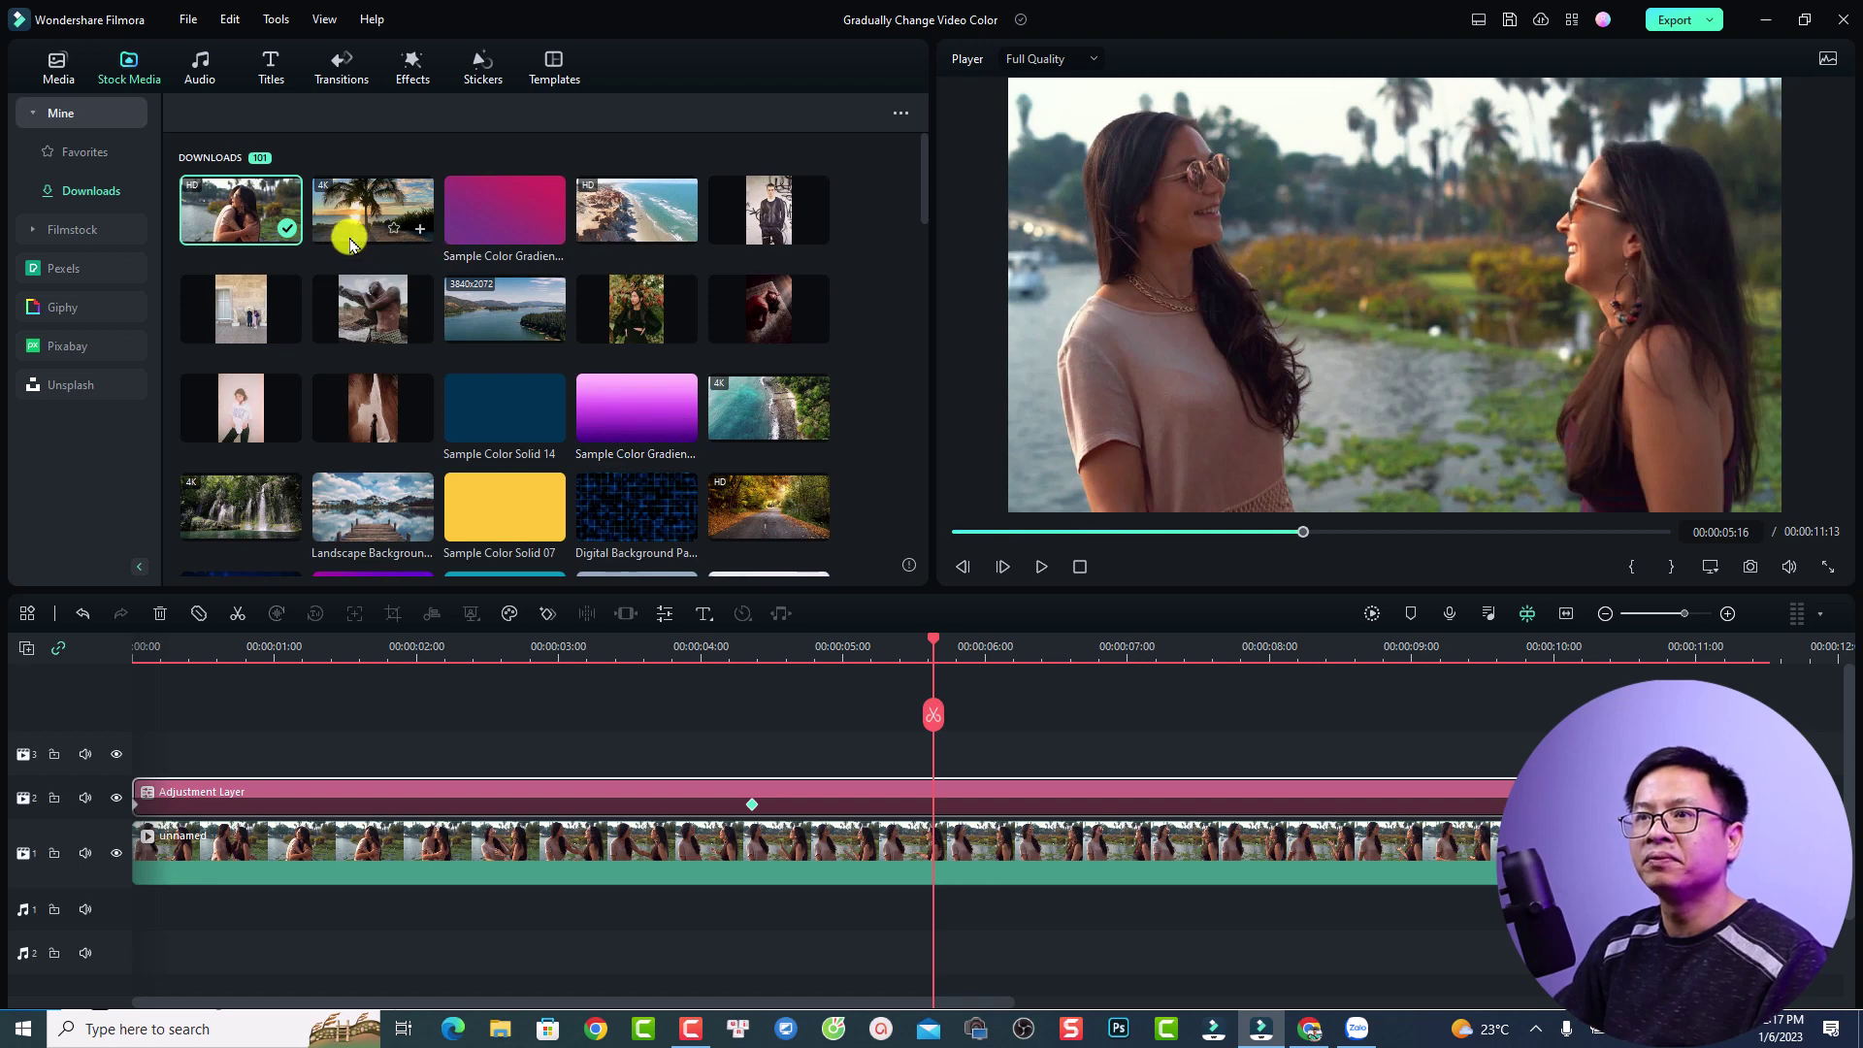
drag(349, 242, 1174, 781)
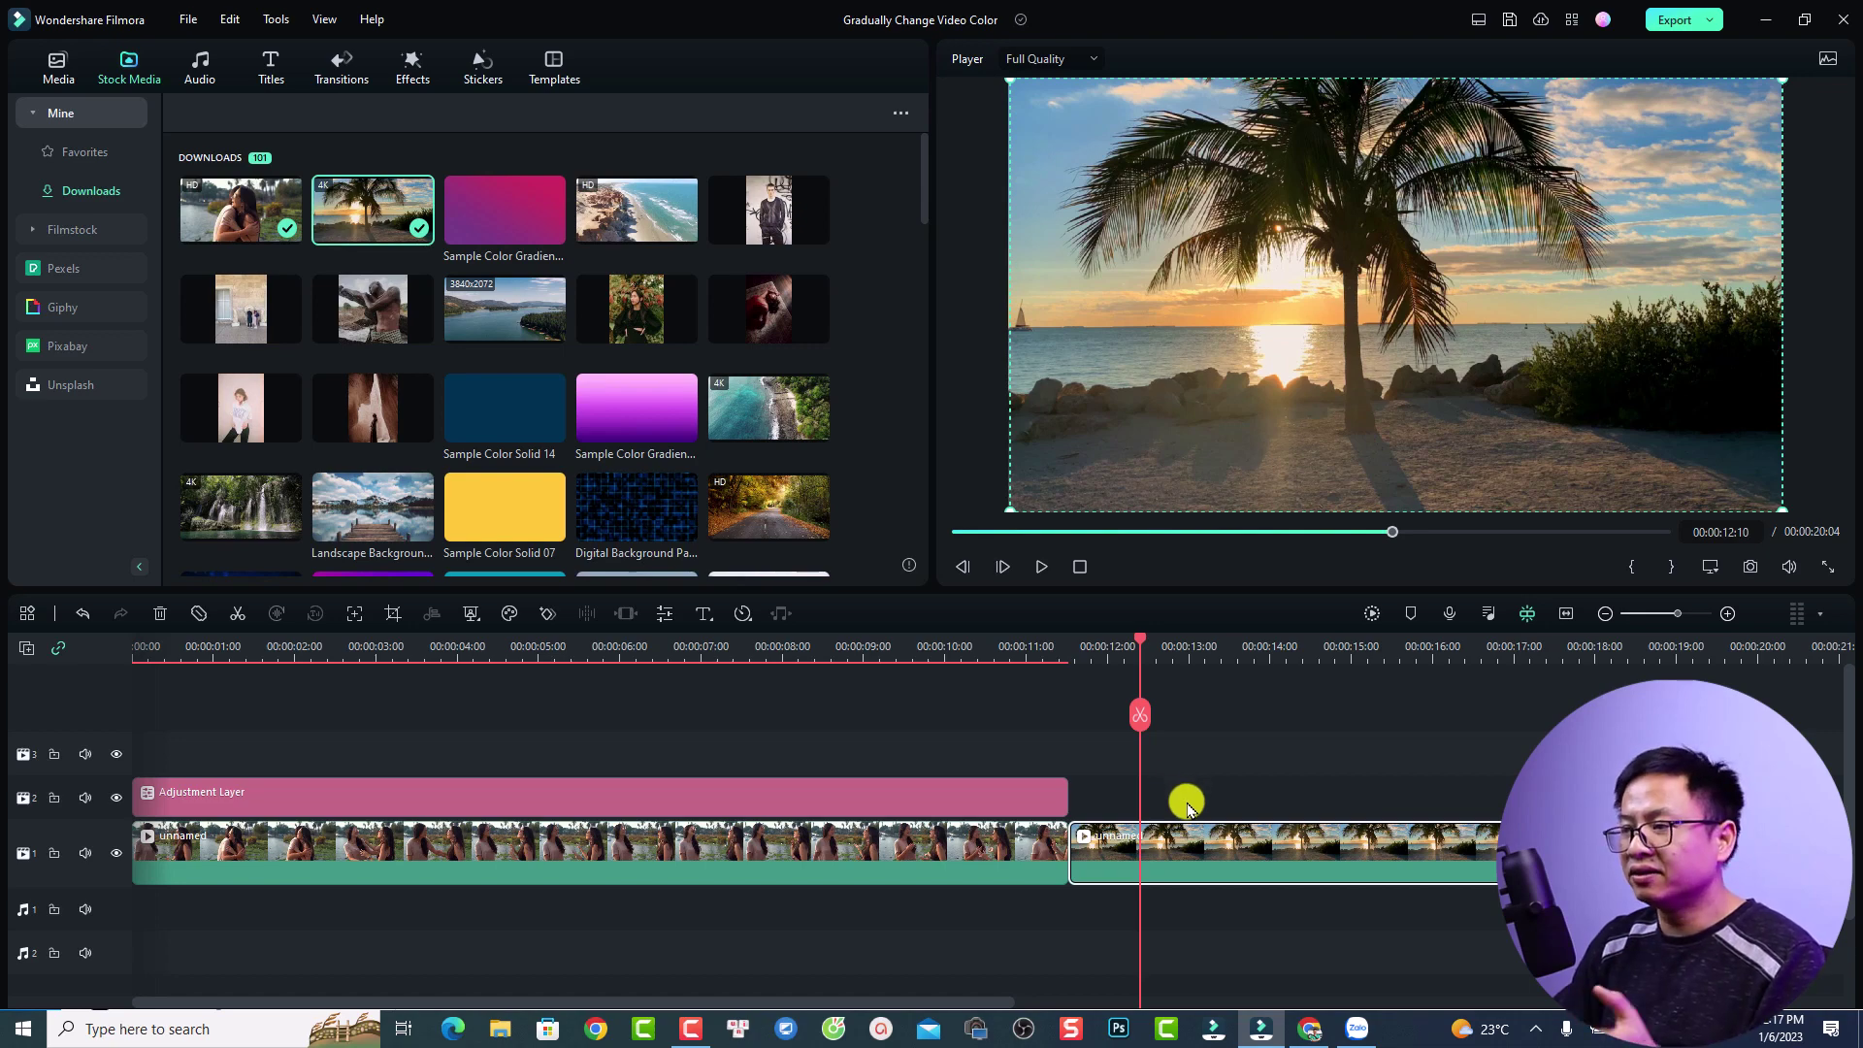
Apply the Fitness_Intense_Overlay LUT from Filter&LUT > LUT to the palm-tree clip.
click(419, 79)
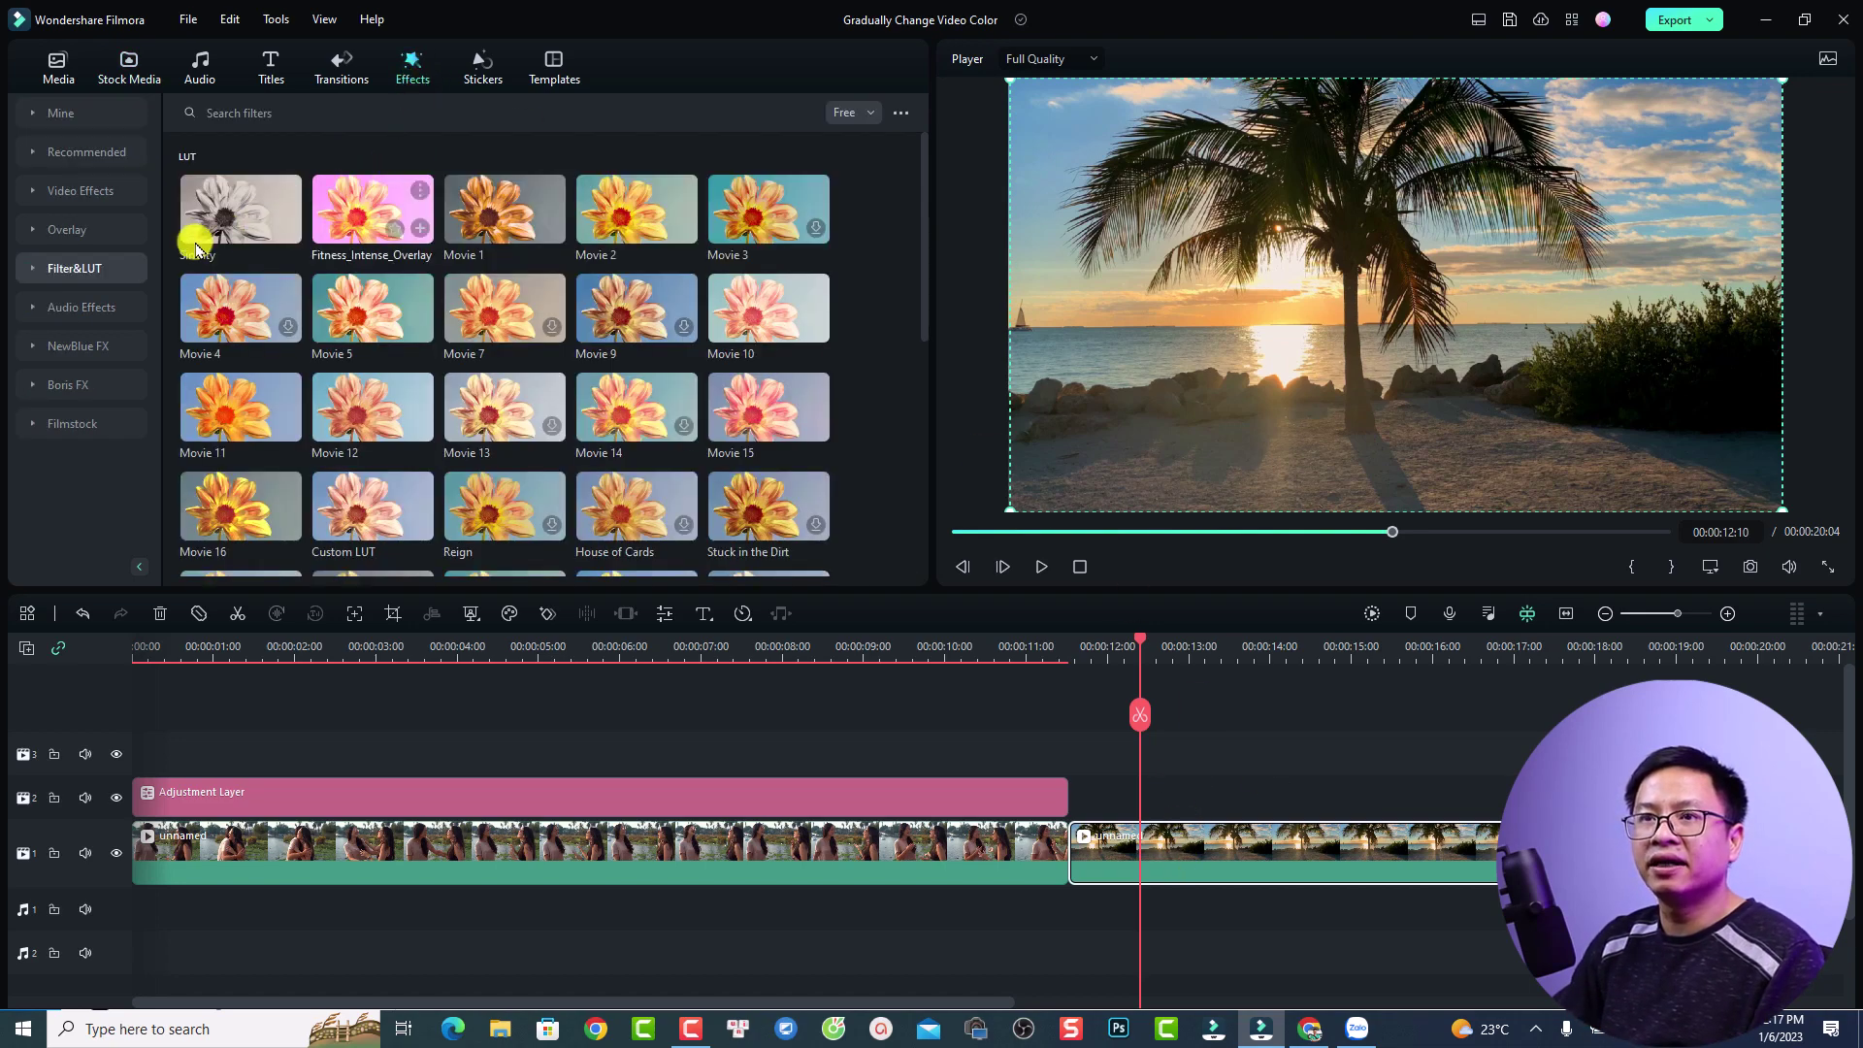
click(30, 276)
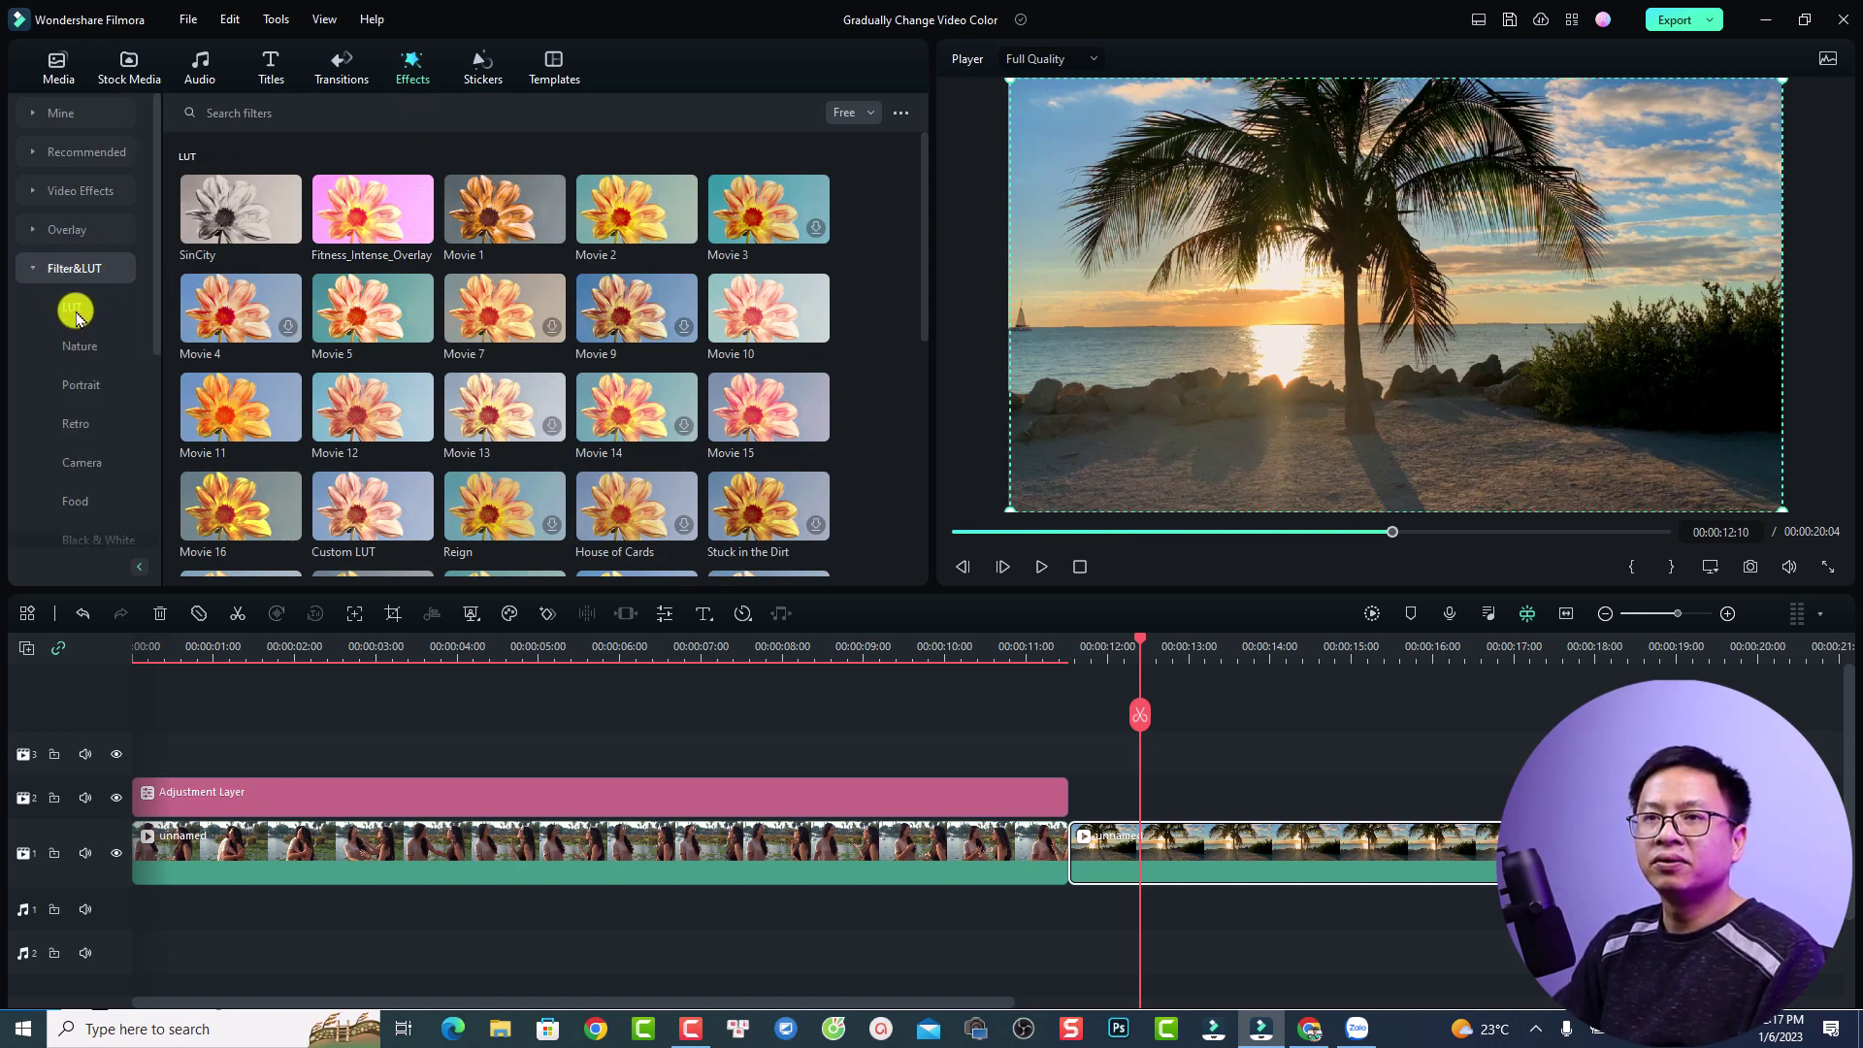
click(74, 310)
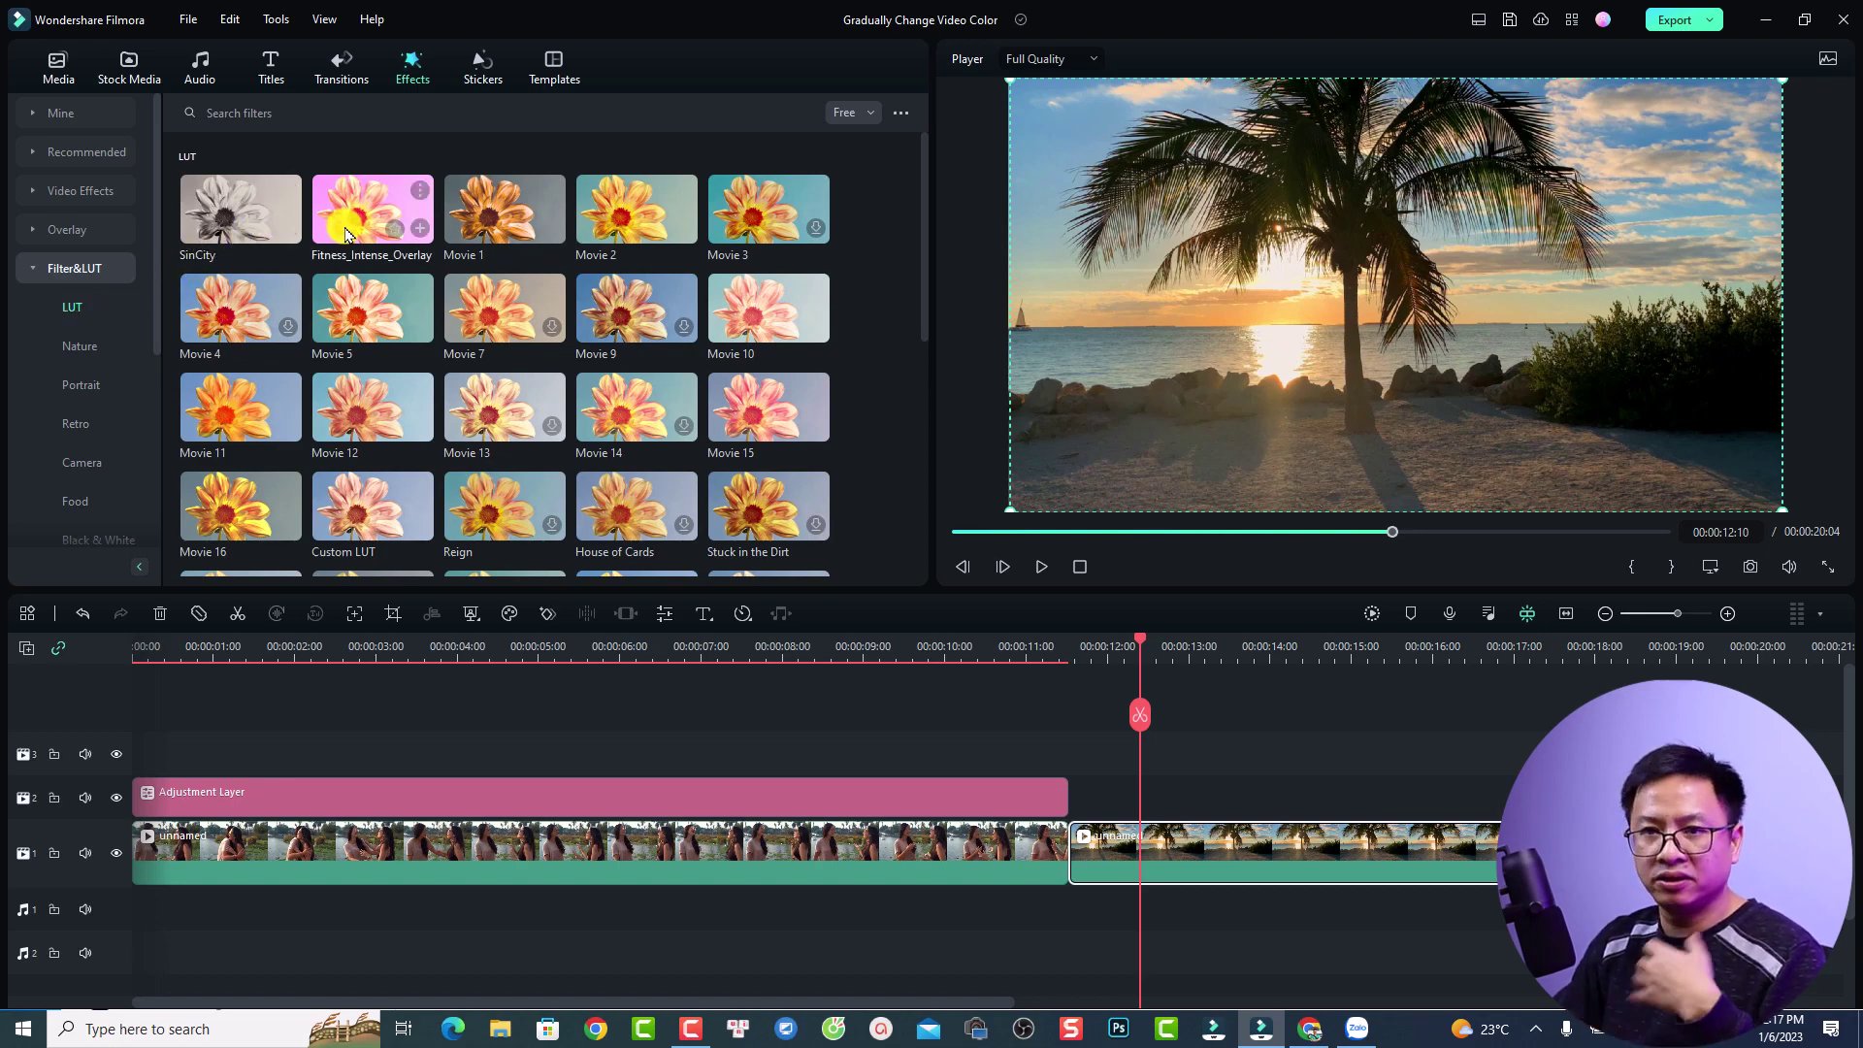
drag(347, 232, 1102, 836)
drag(1145, 645, 1126, 645)
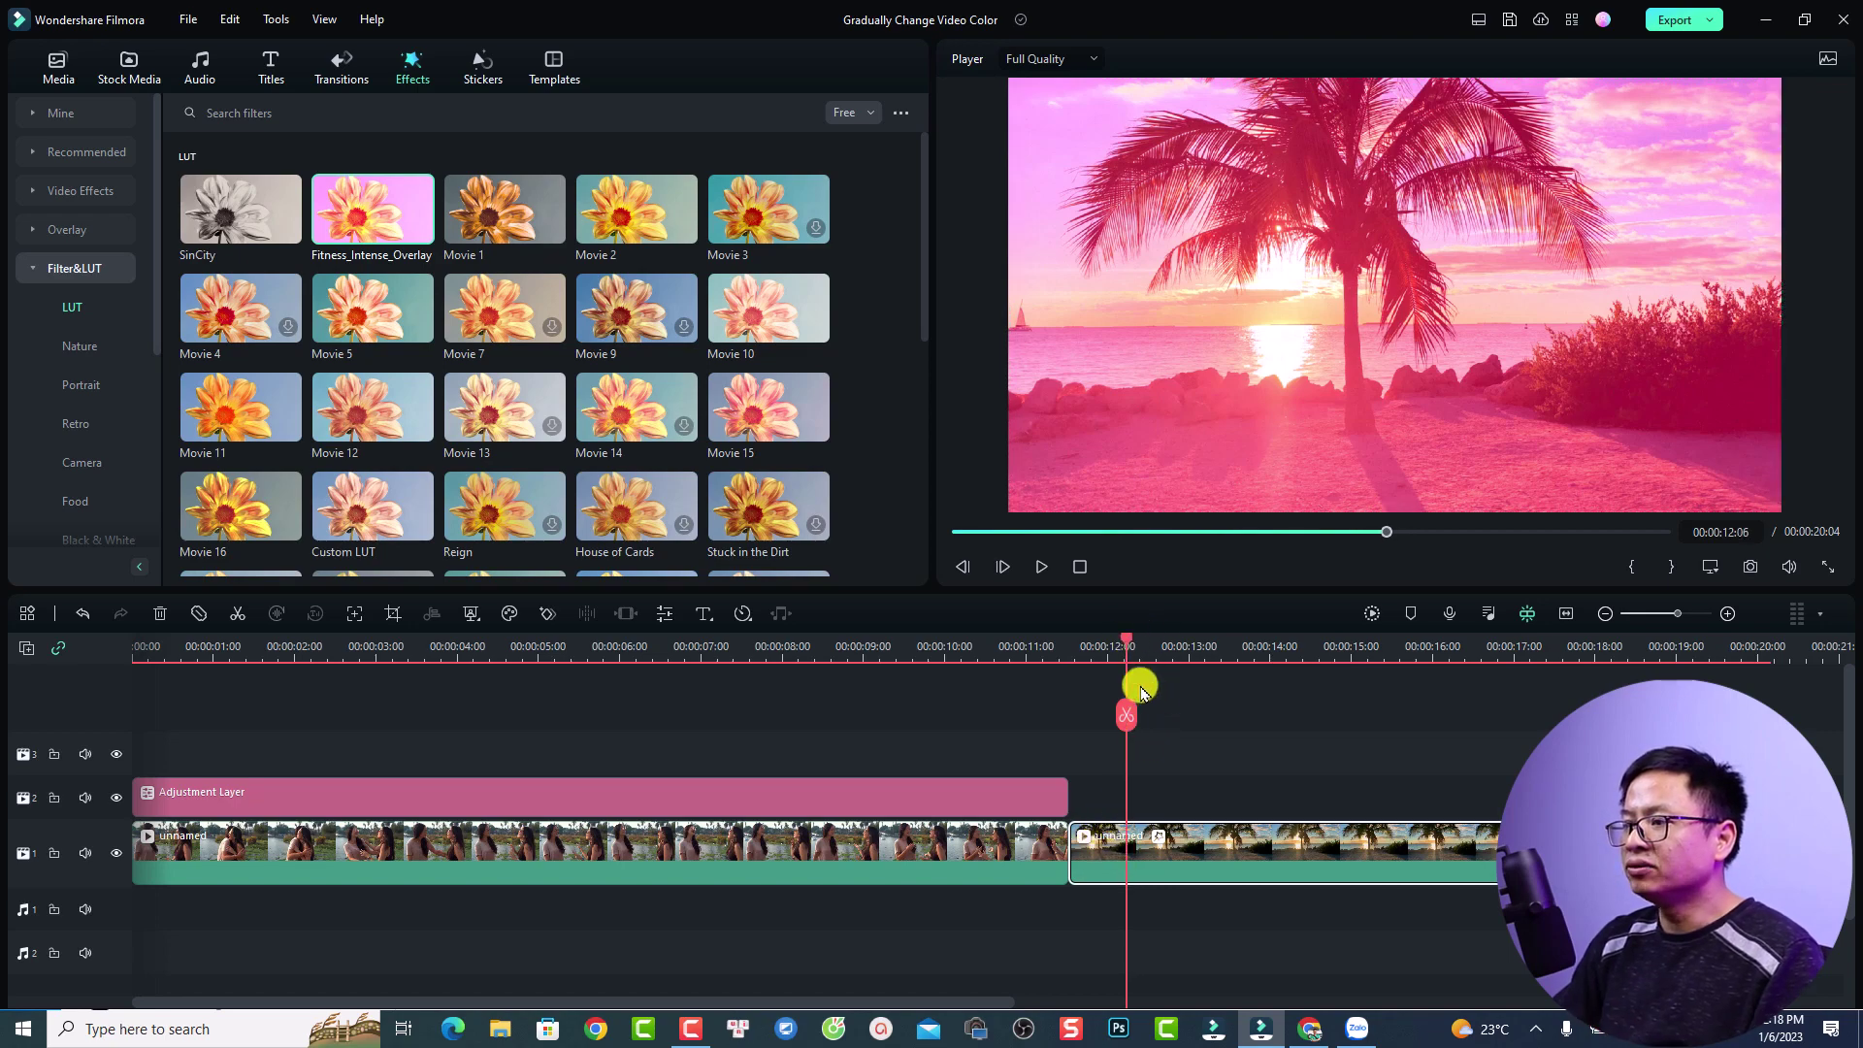
Set the palm-tree clip's LUT opacity to 0 and keyframe it at 00:00:12:03.
double_click(1225, 847)
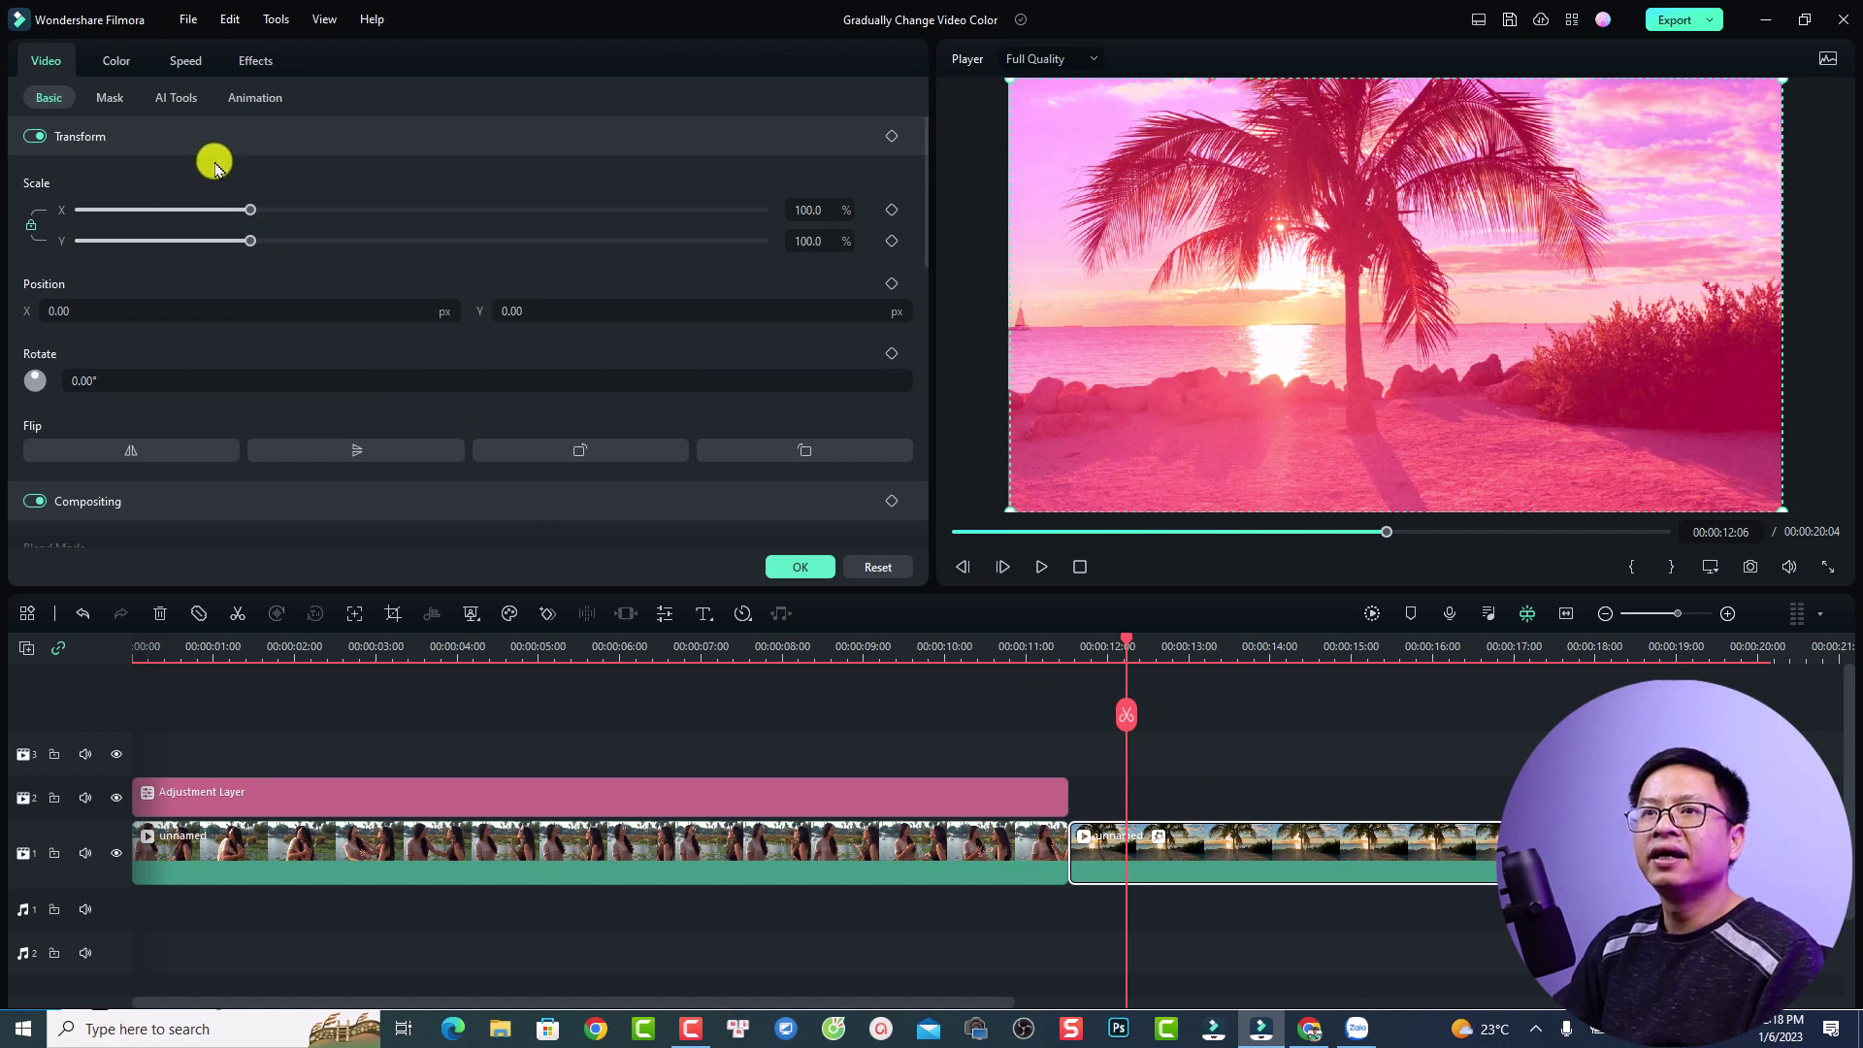
click(239, 64)
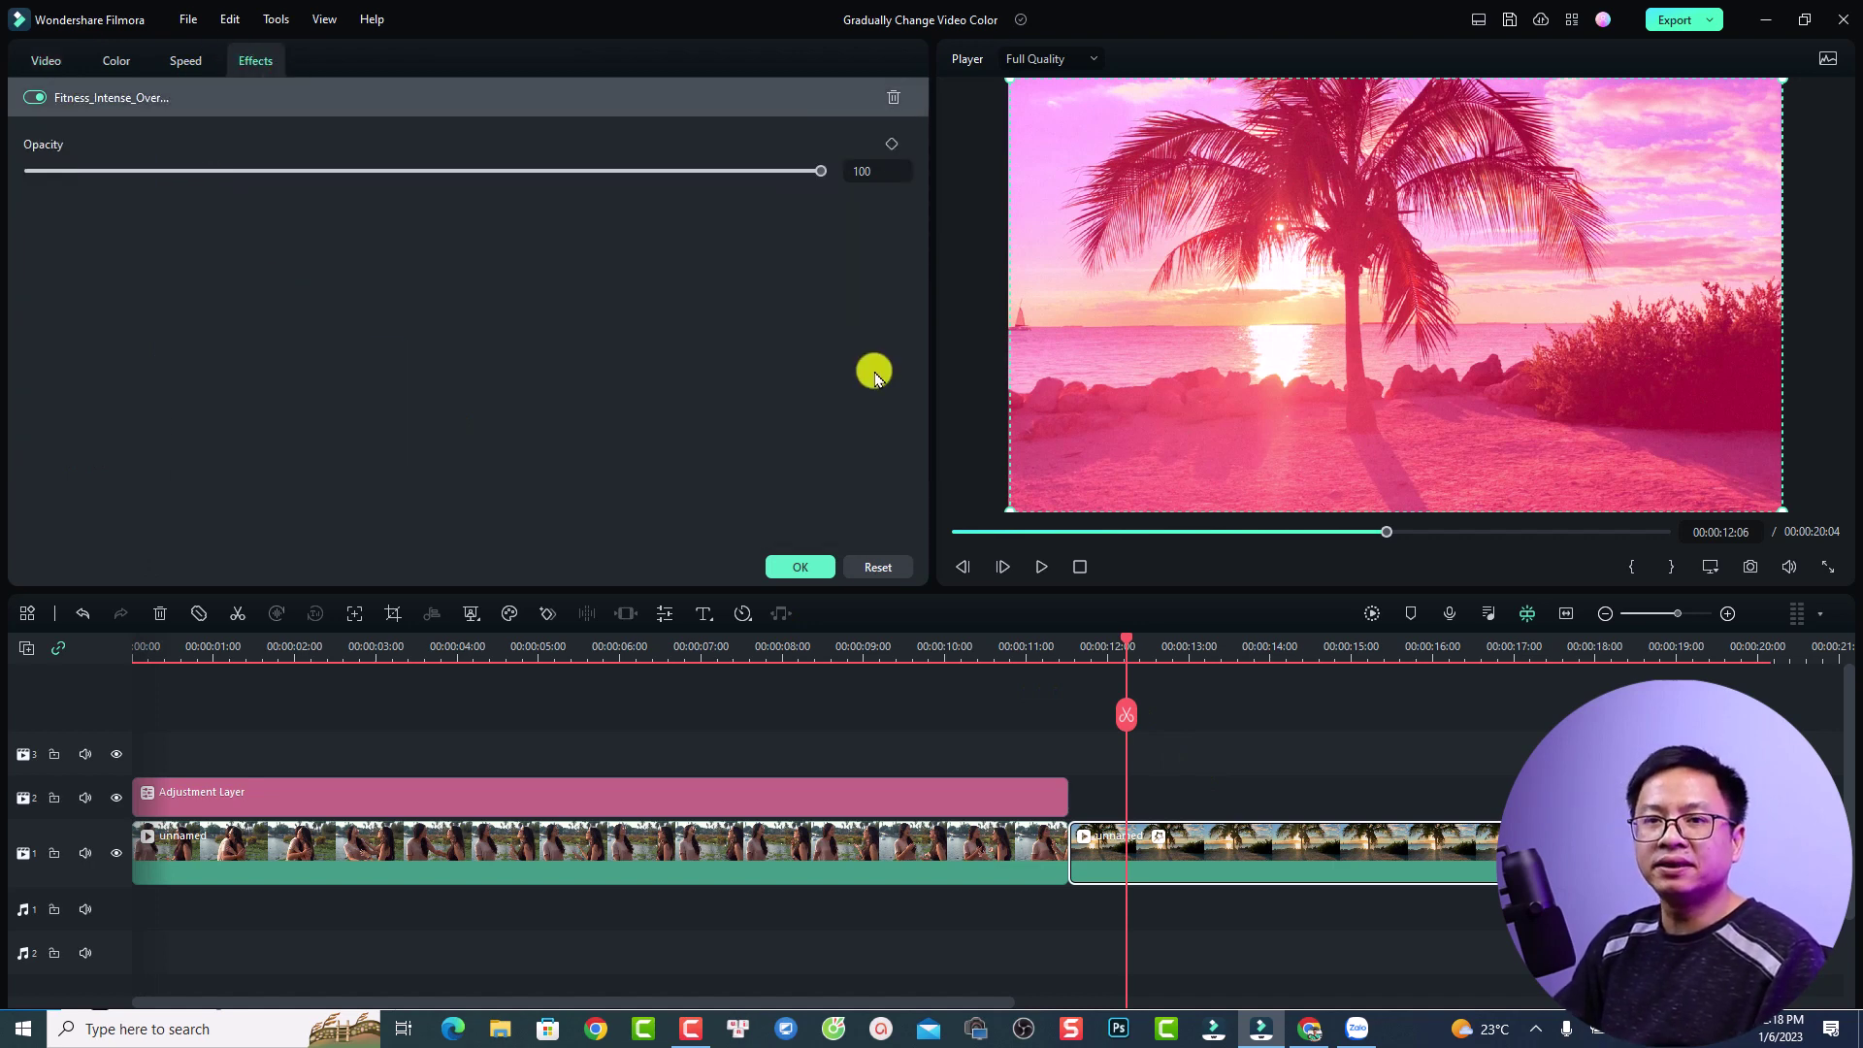
drag(832, 180, 10, 194)
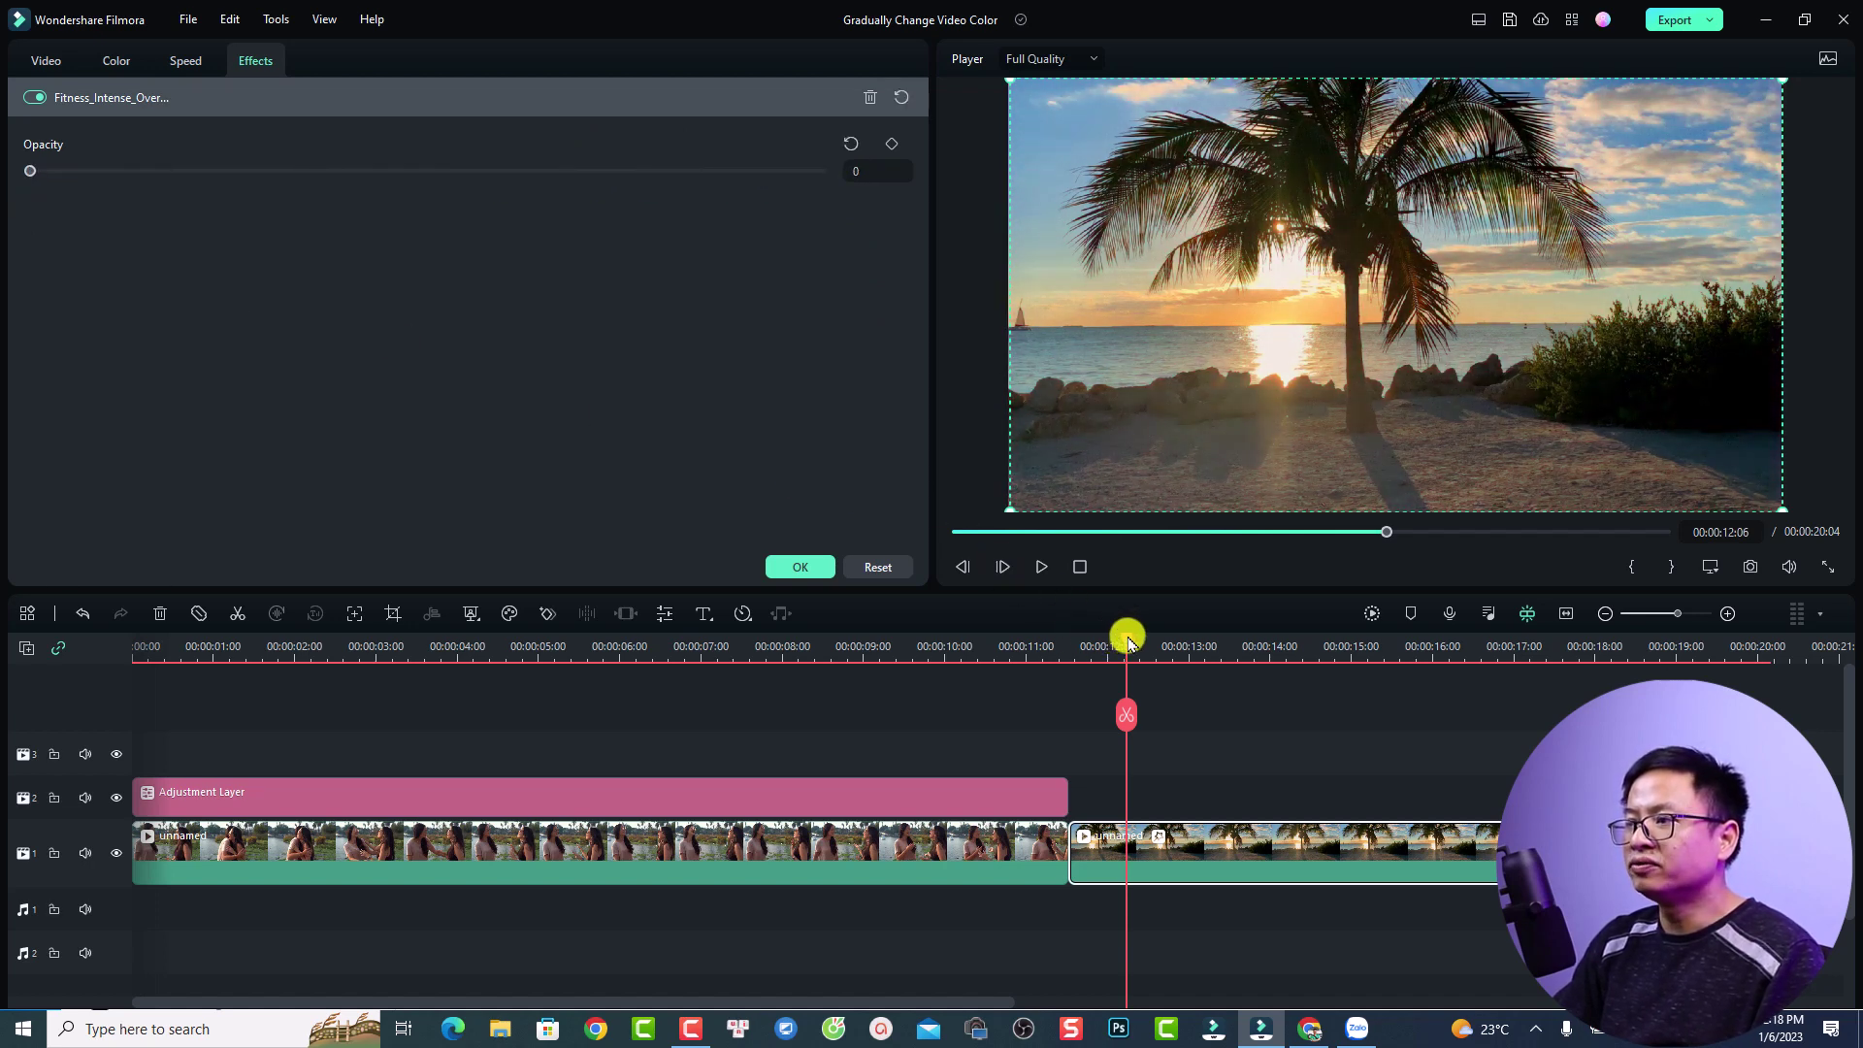
drag(1128, 642, 1121, 653)
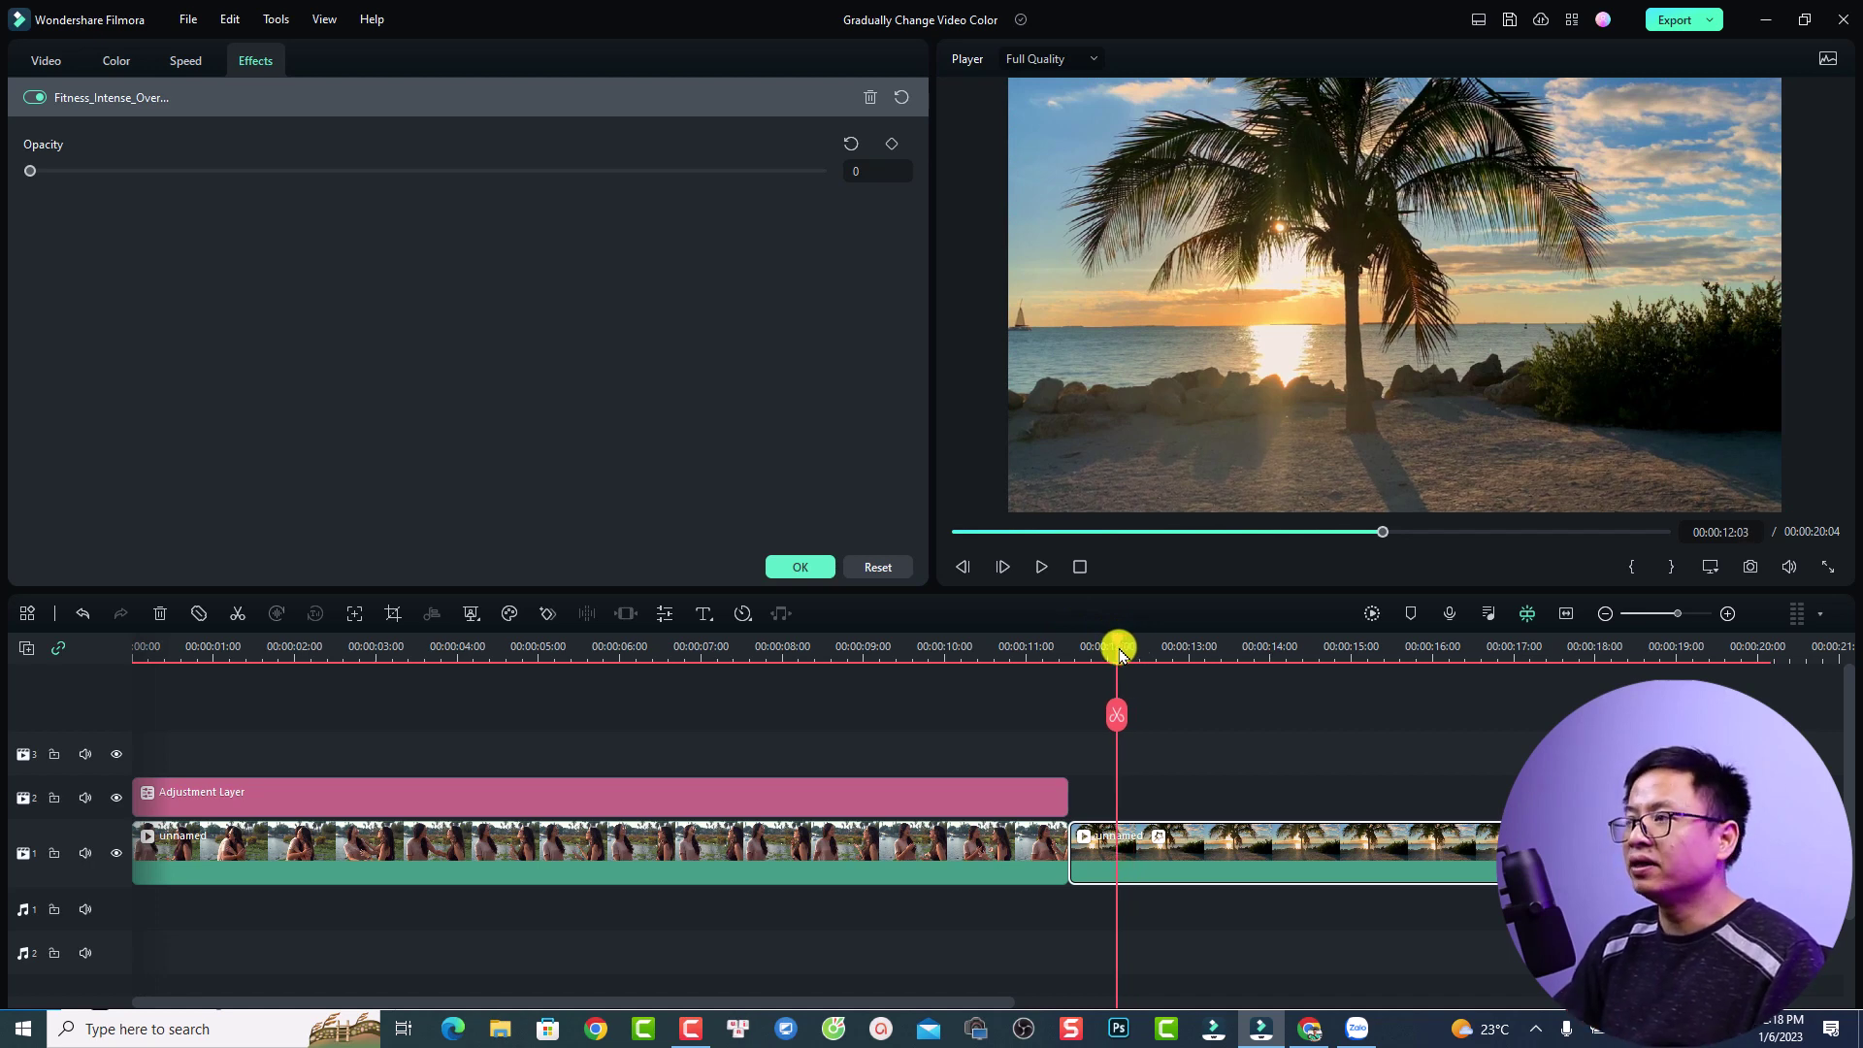
click(890, 144)
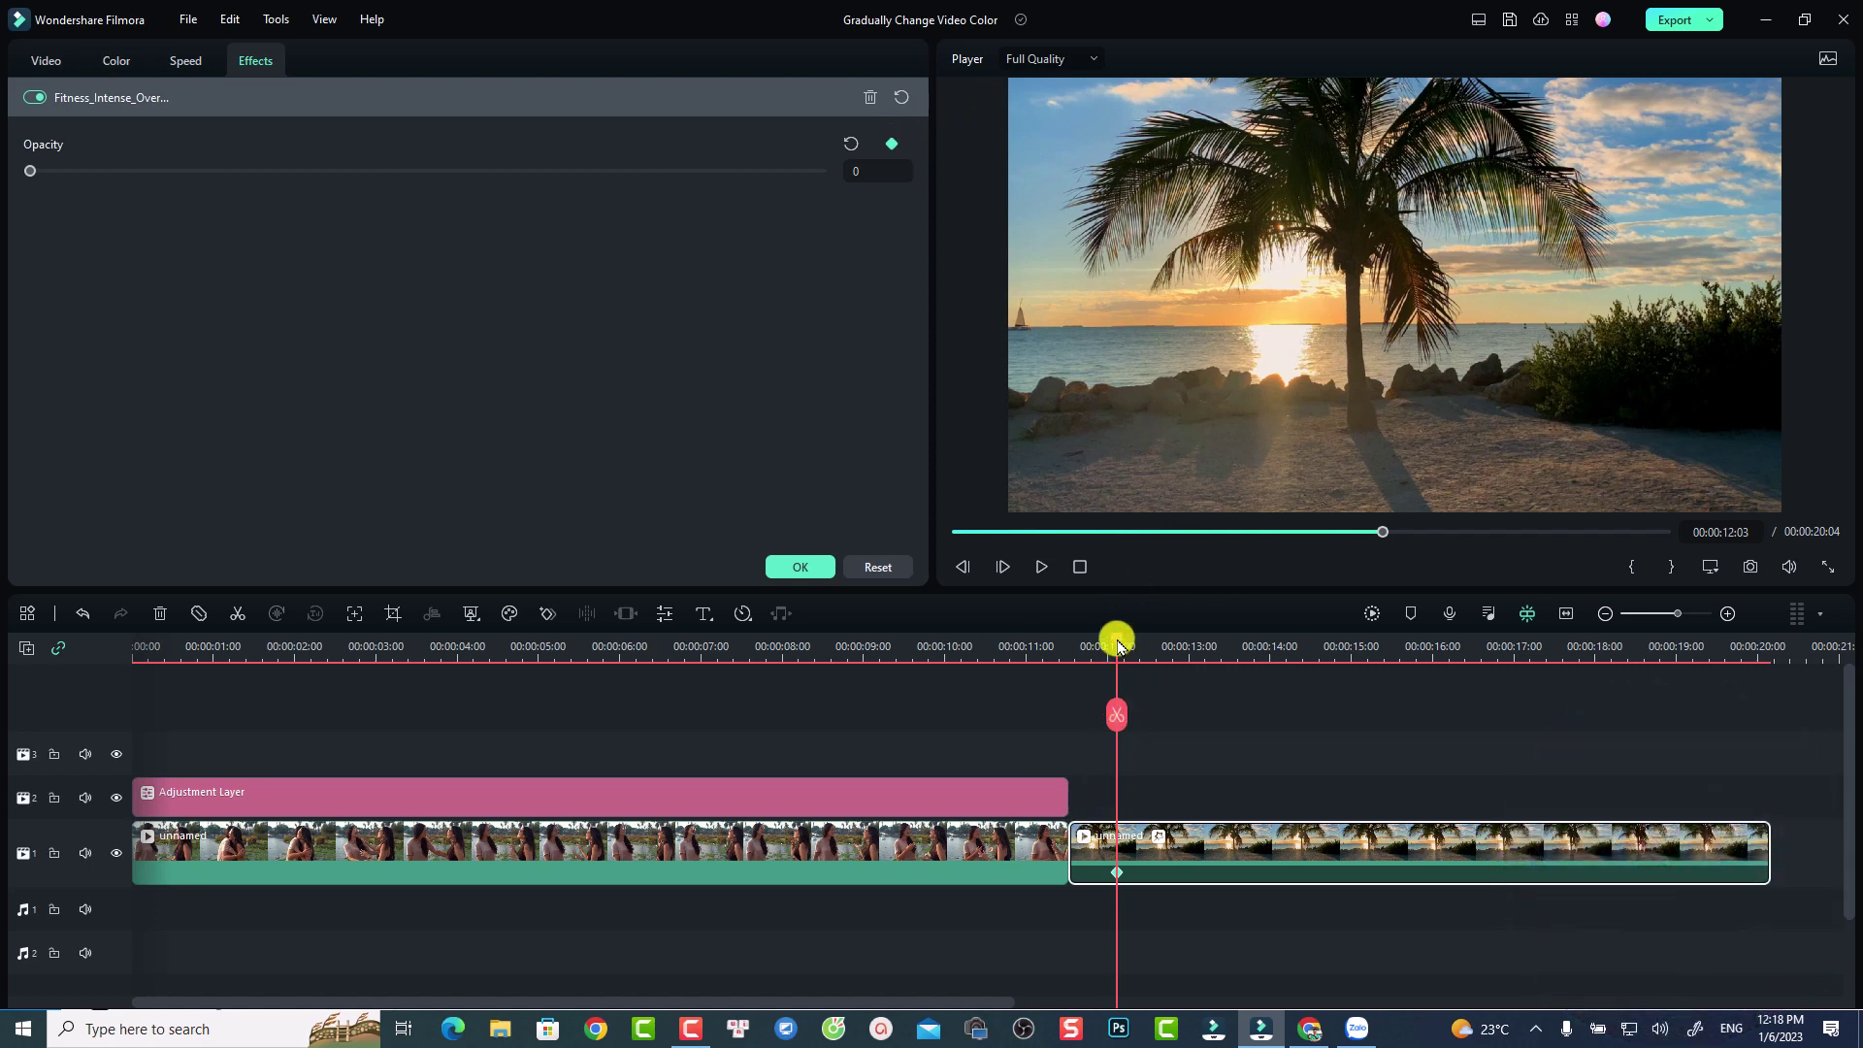
Keyframe the LUT opacity at 100 at 00:00:17:05, then play from before the clip to preview.
drag(1118, 646, 1531, 668)
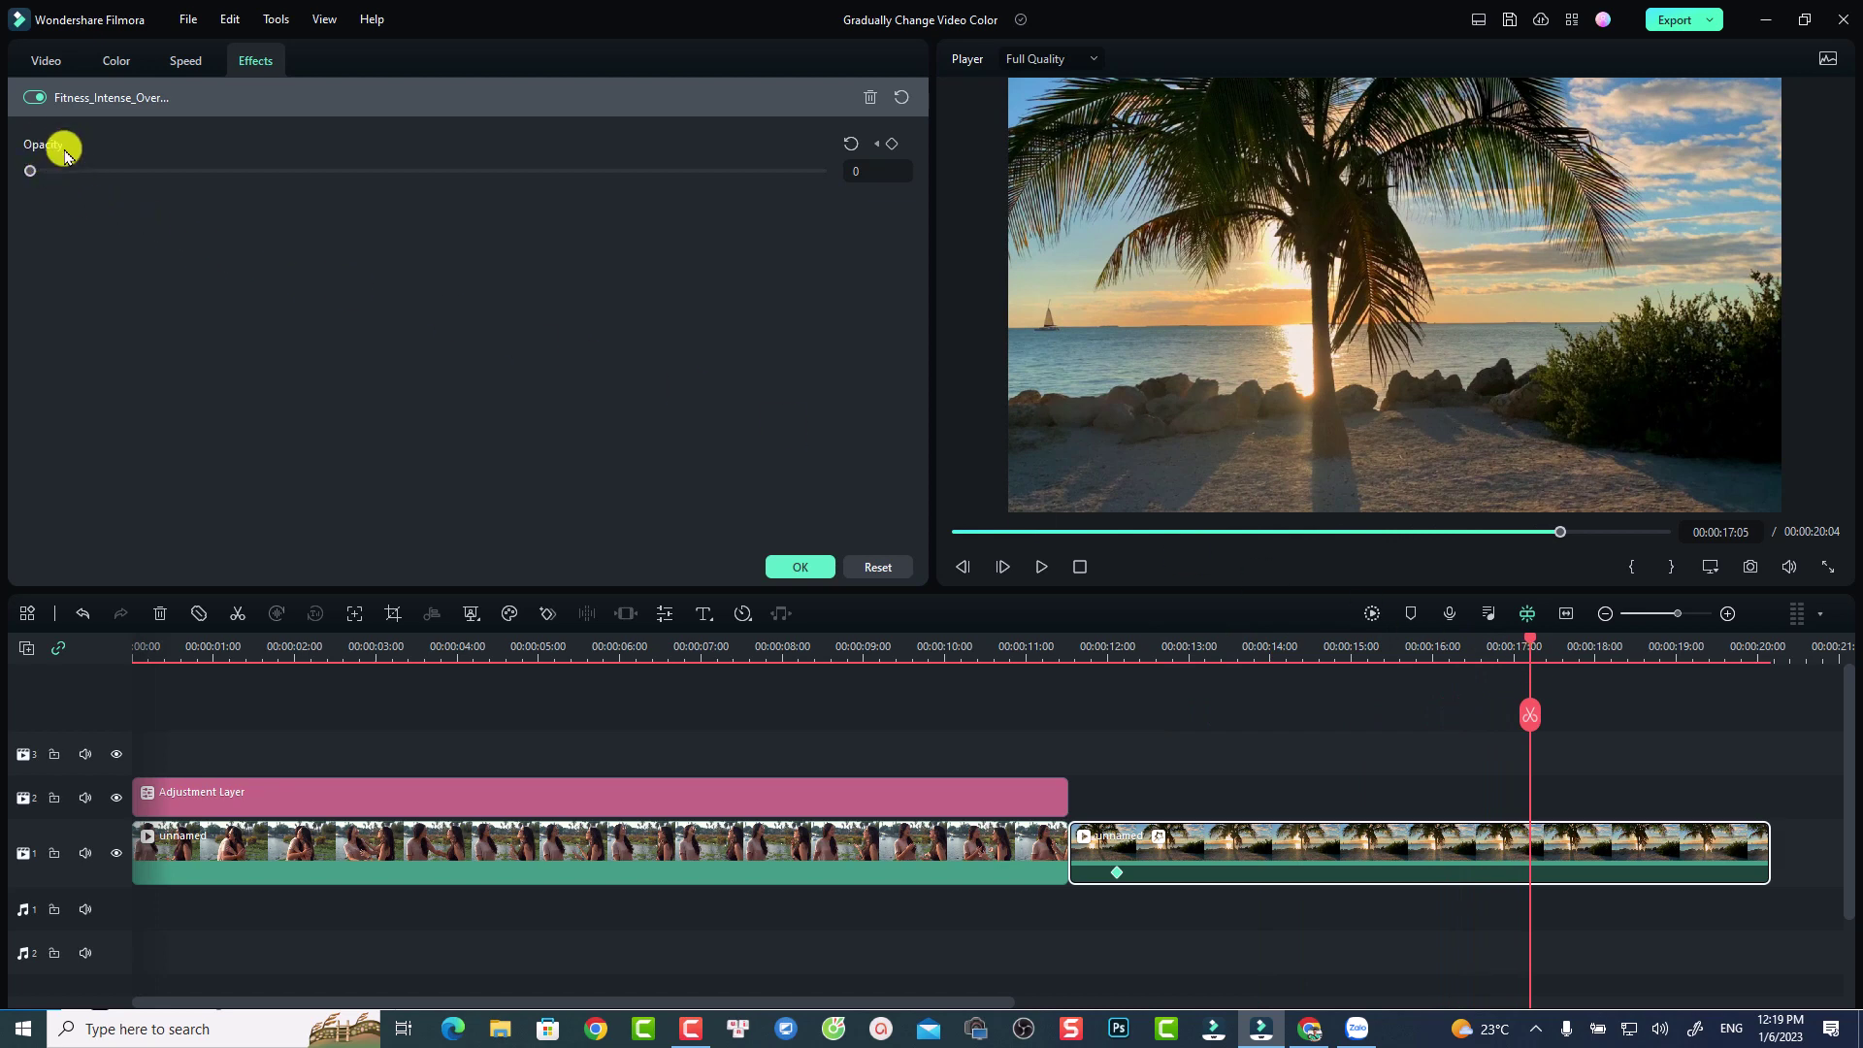
drag(32, 172, 920, 318)
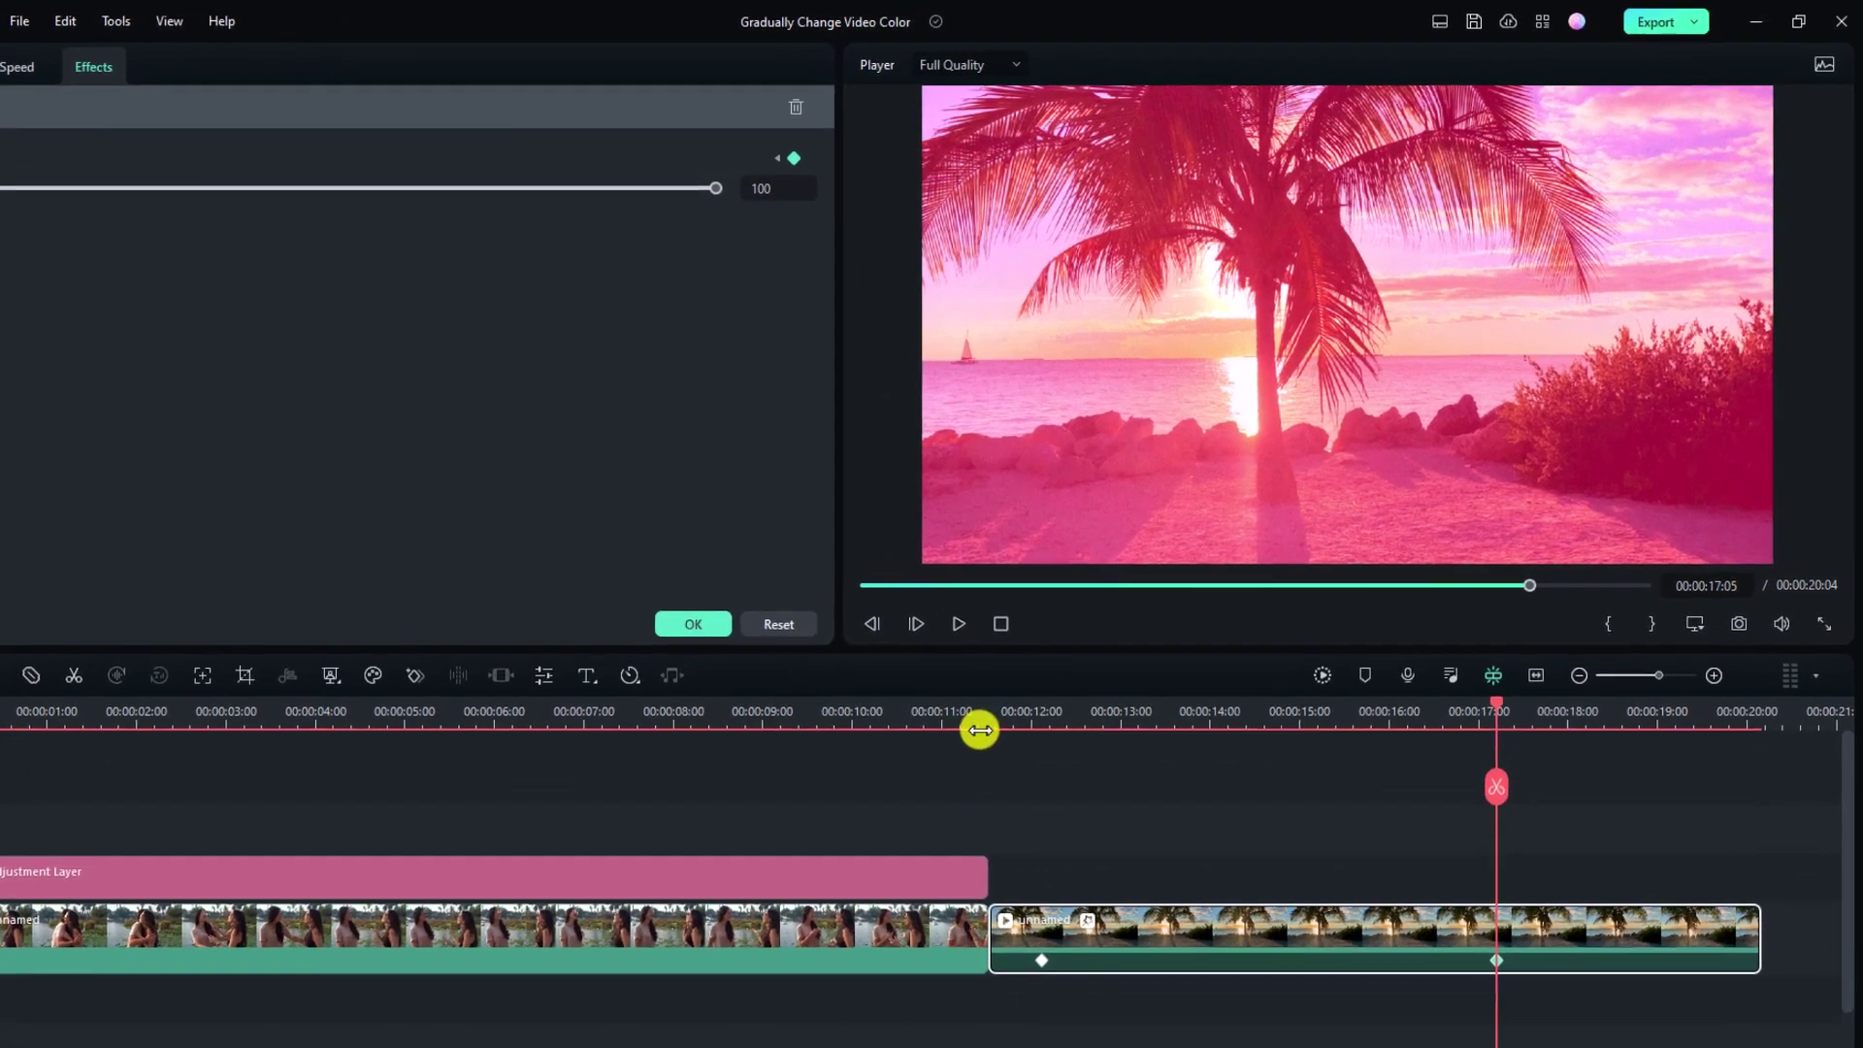
click(1061, 658)
key(space)
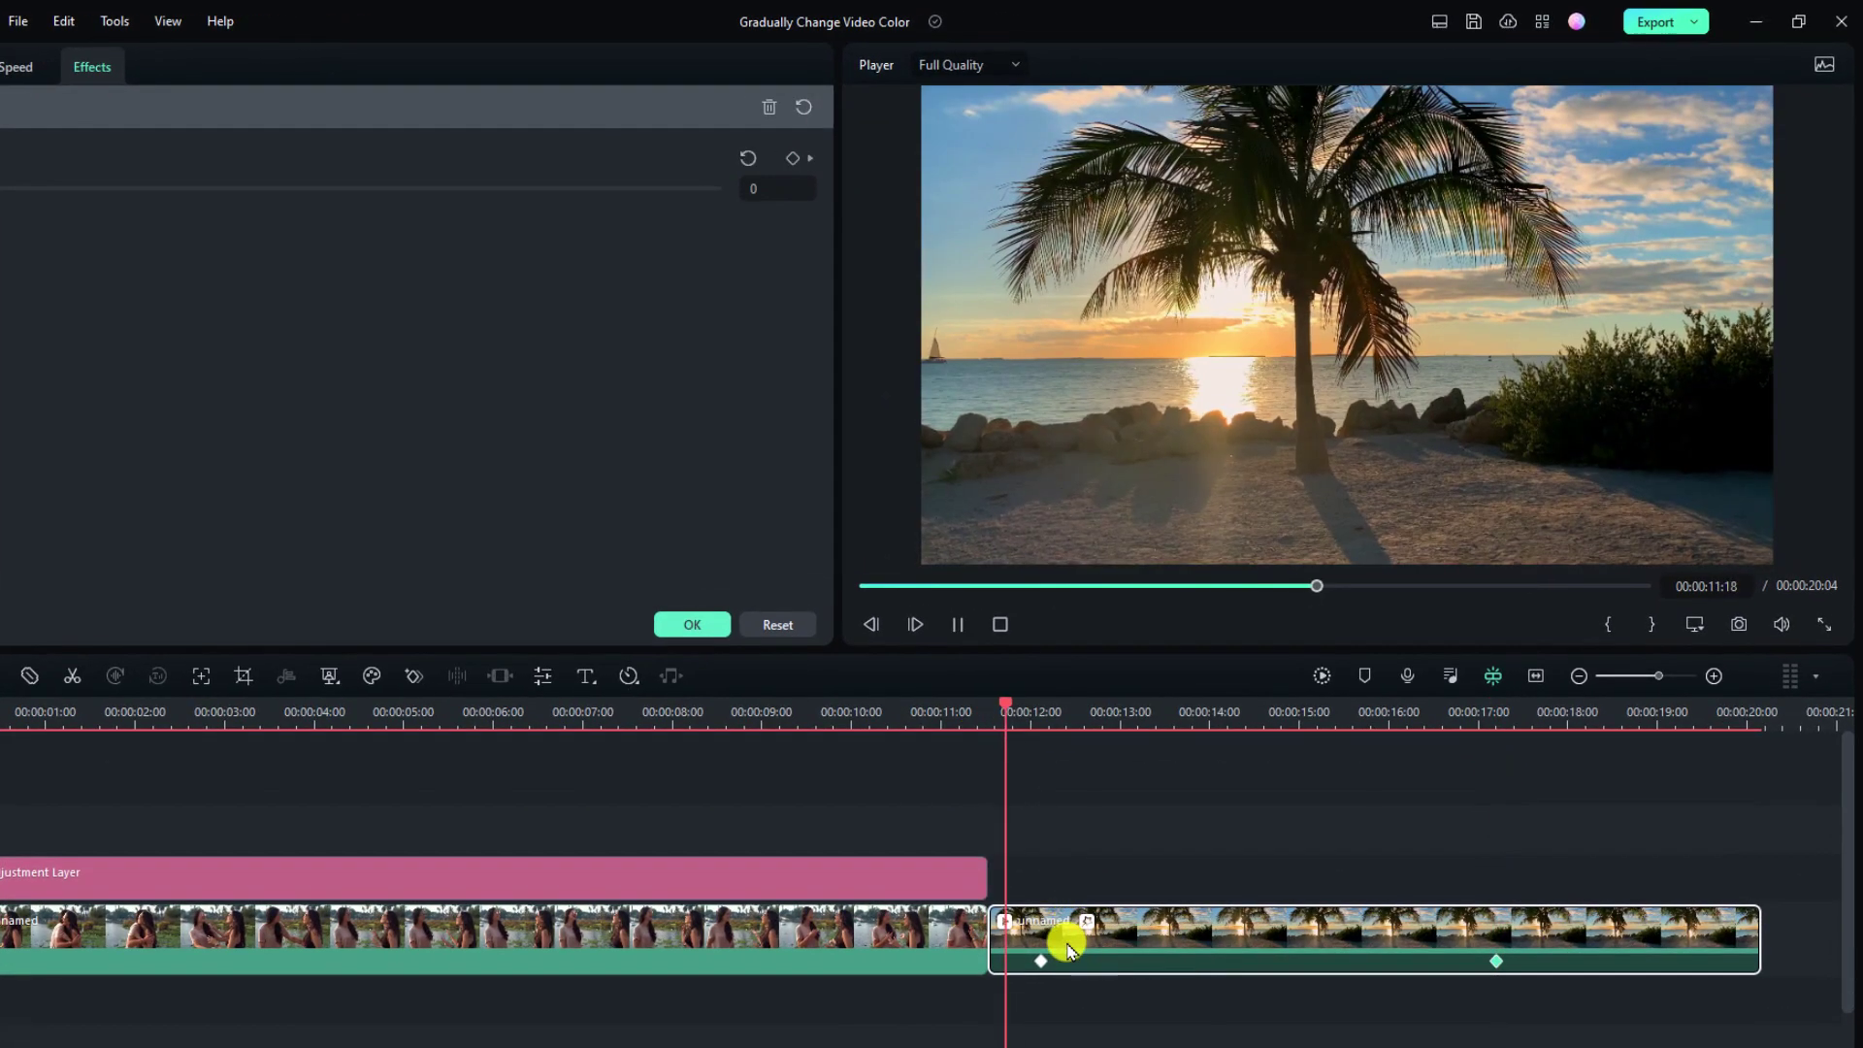